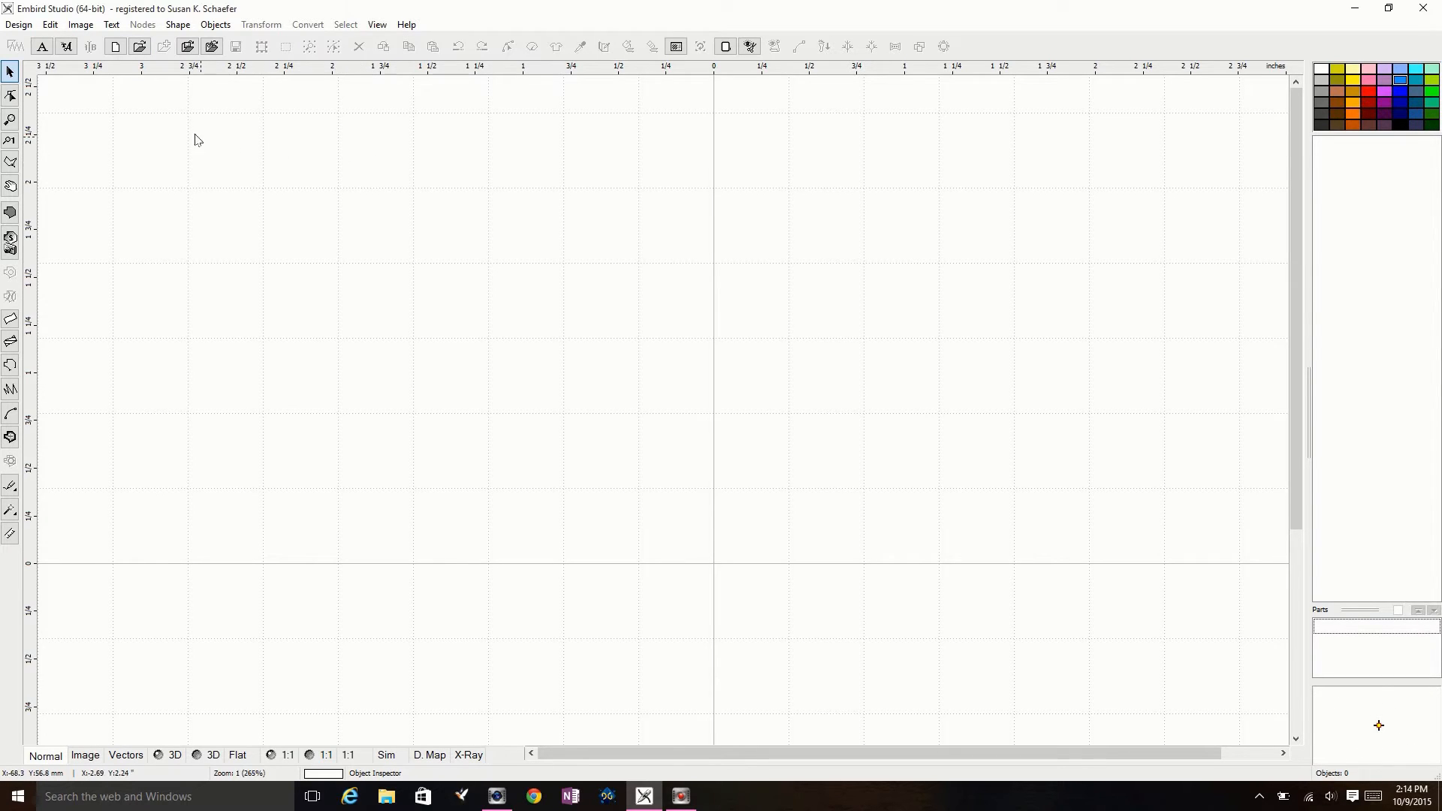
Import turkey.jpg from the Desktop as the template image, without scaling it to fit the hoop.
{"action": "left_click", "coordinate": [81, 25]}
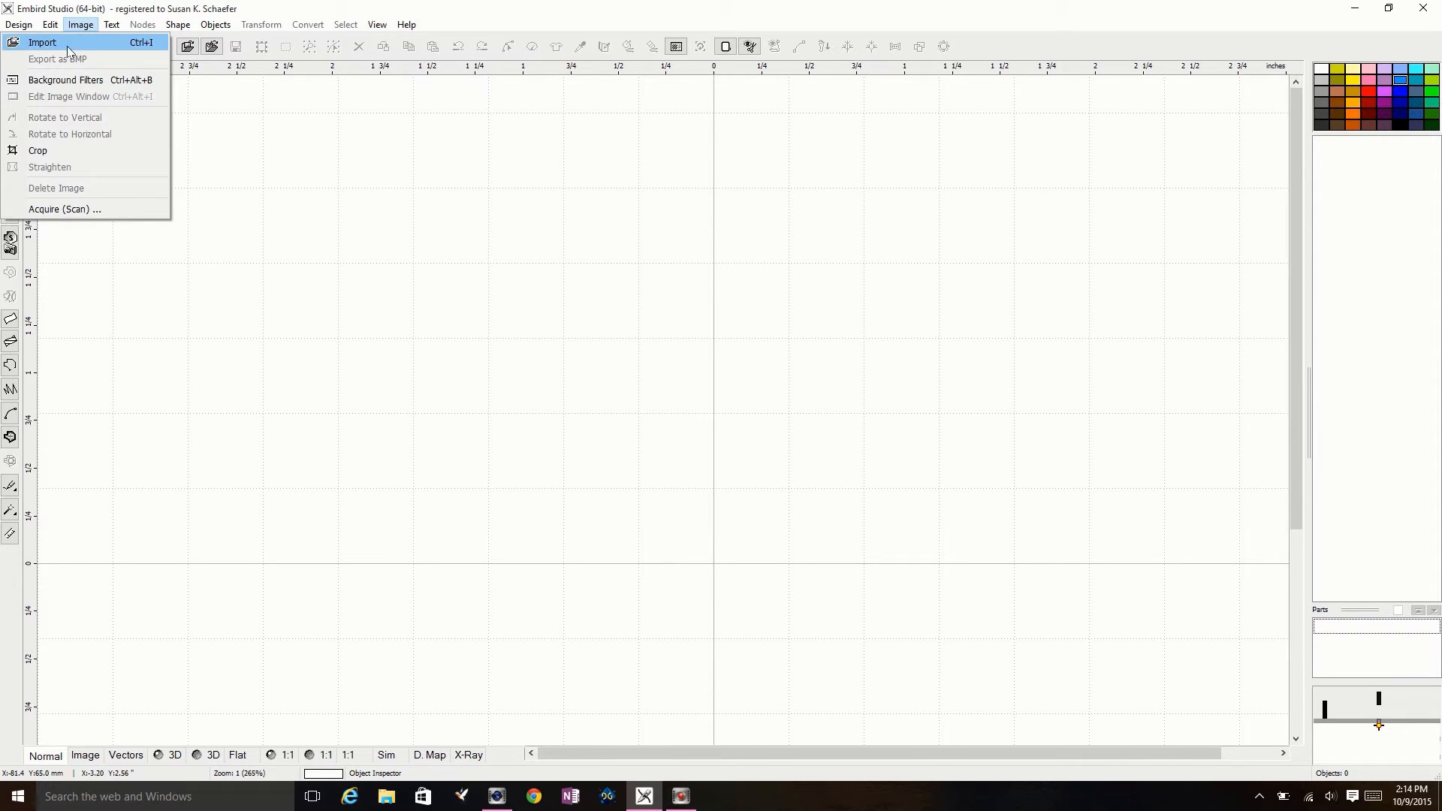
{"action": "left_click", "coordinate": [64, 47]}
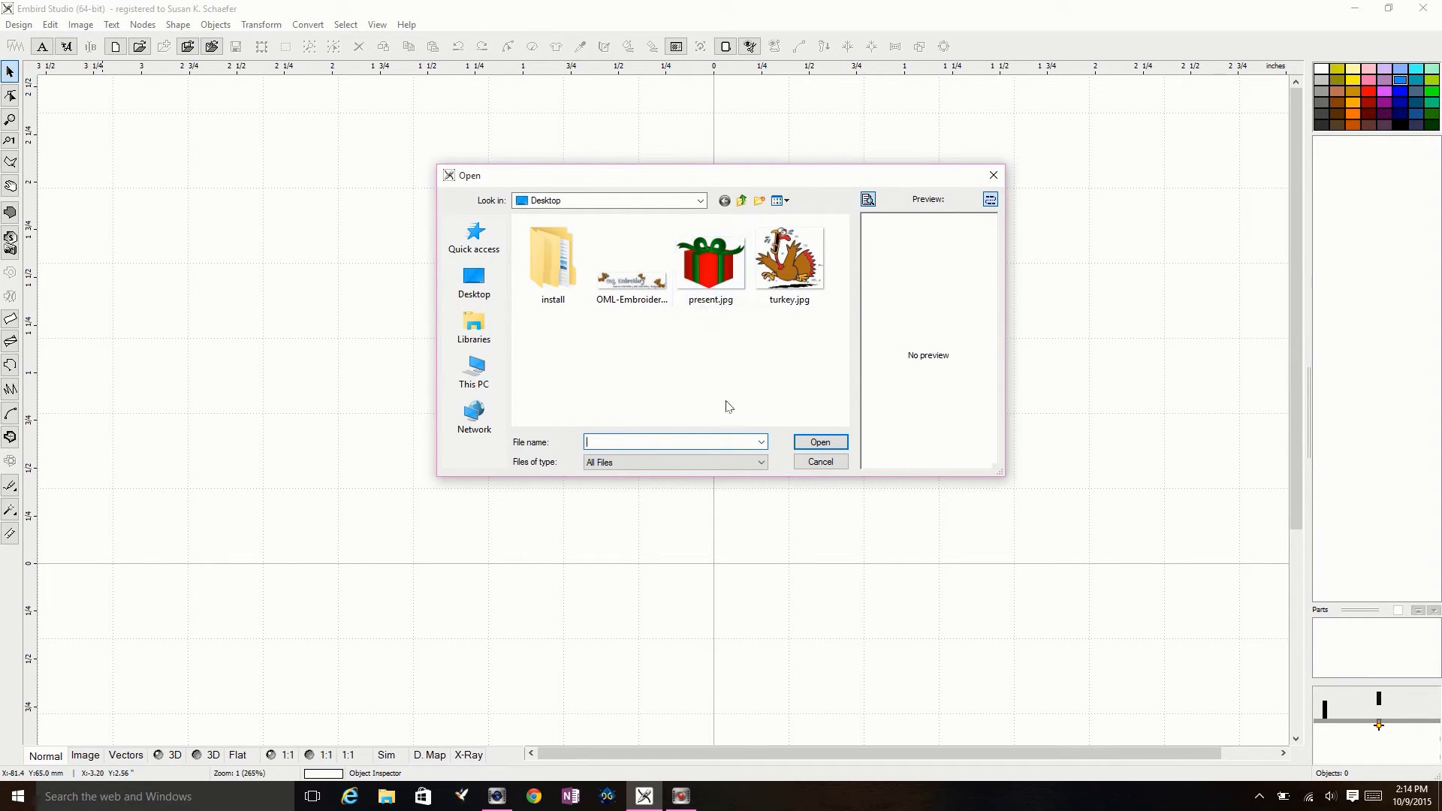
{"action": "left_click", "coordinate": [795, 255]}
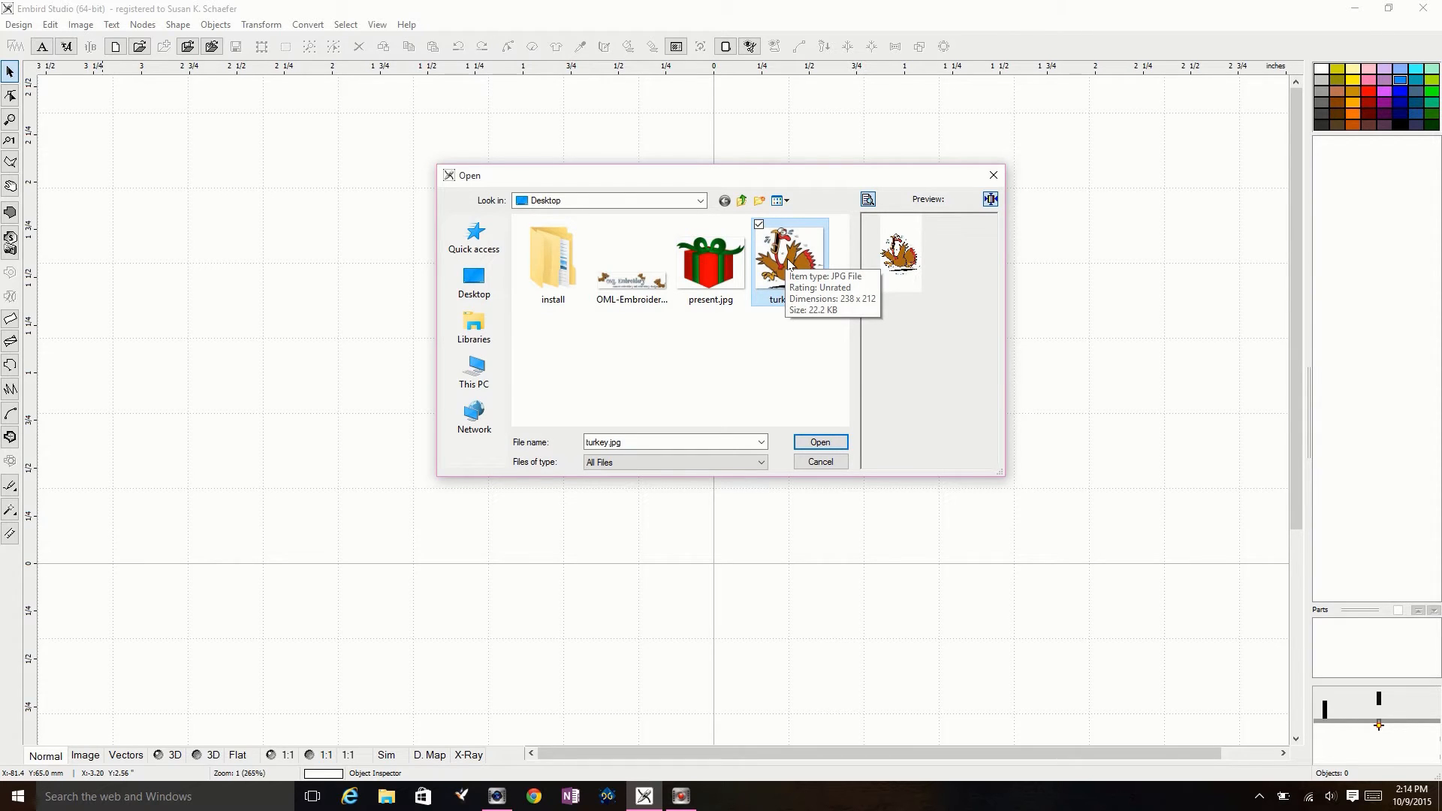
{"action": "left_click", "coordinate": [820, 442]}
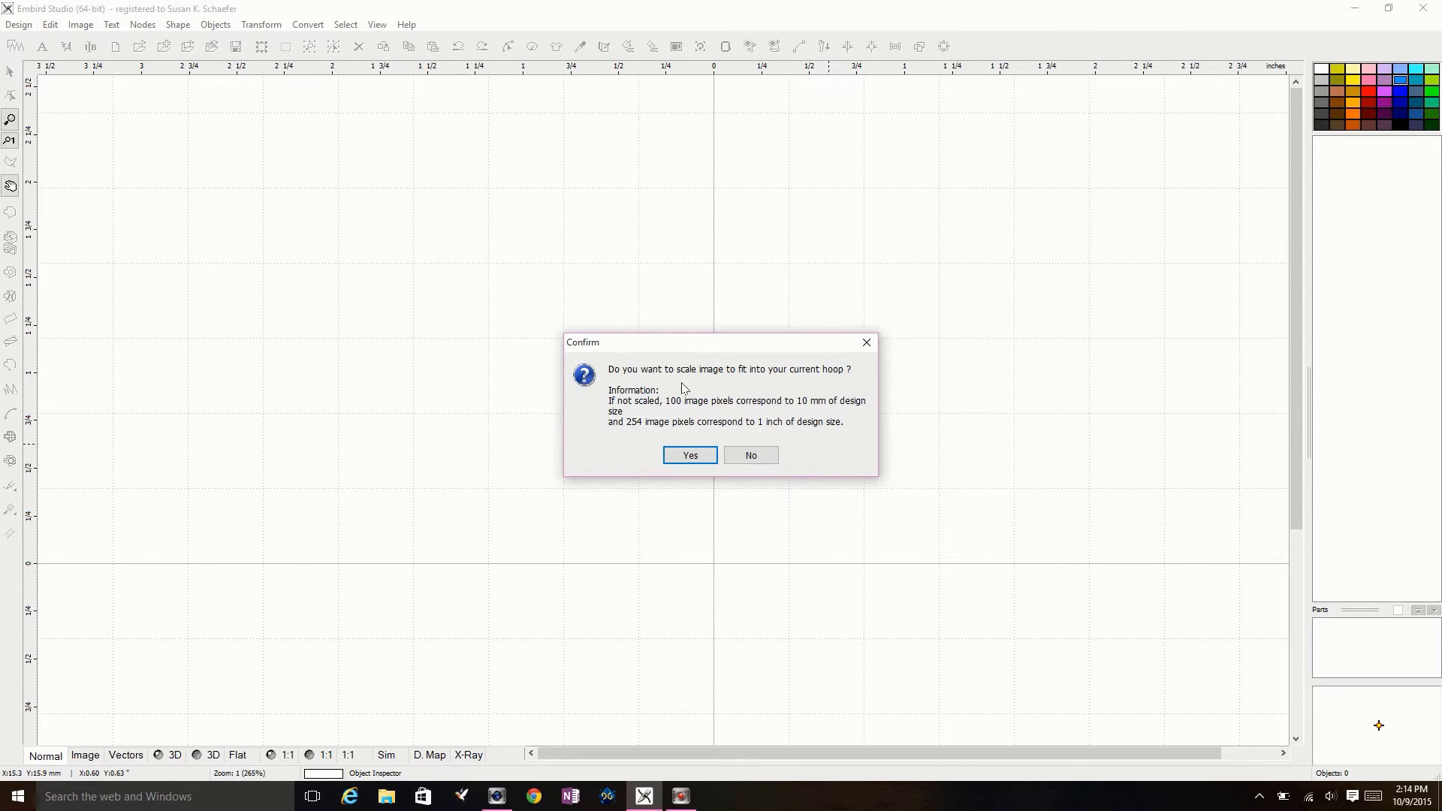
{"action": "left_click", "coordinate": [759, 462]}
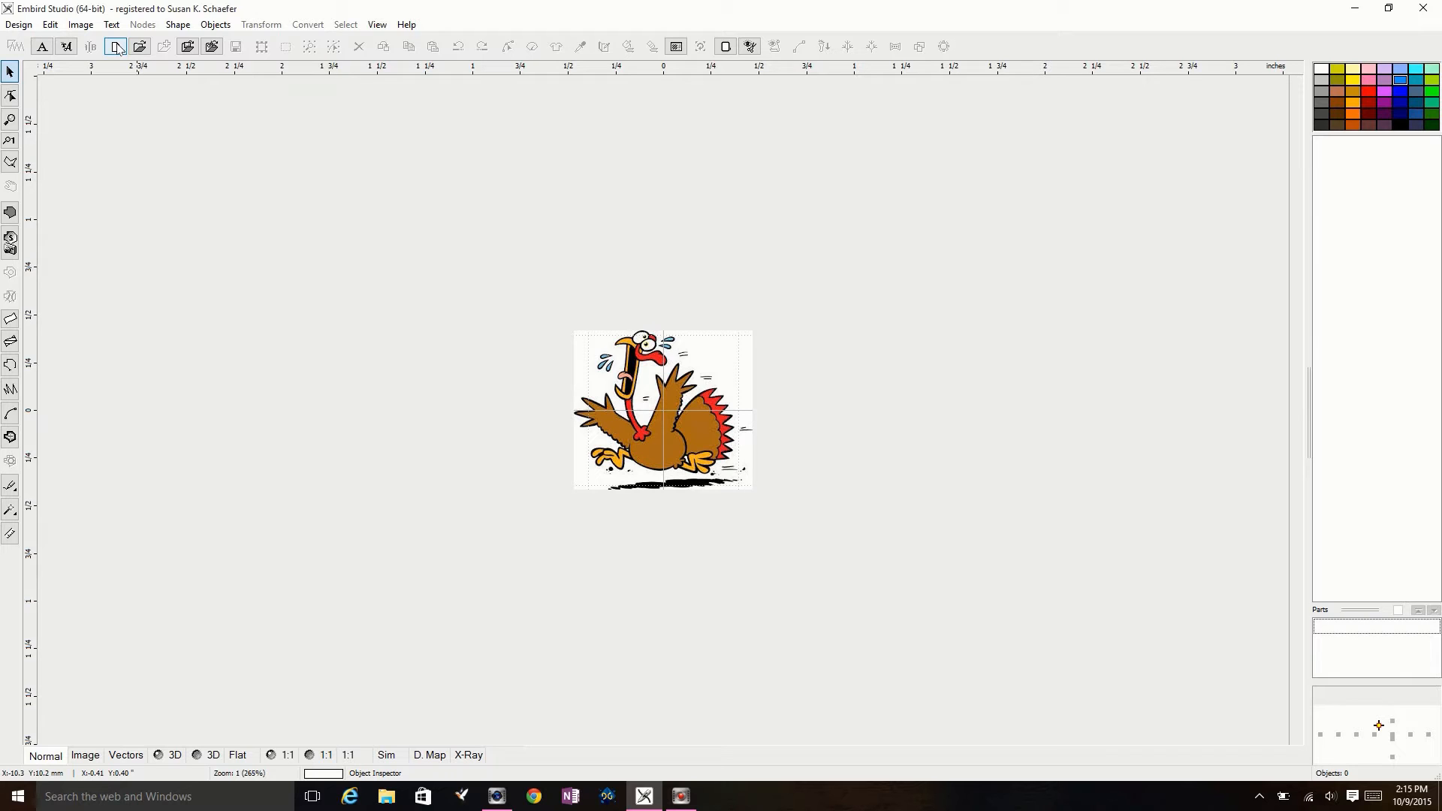
Resize the imported image to a width of 3.94 inches, keeping its aspect ratio.
{"action": "left_click", "coordinate": [81, 25]}
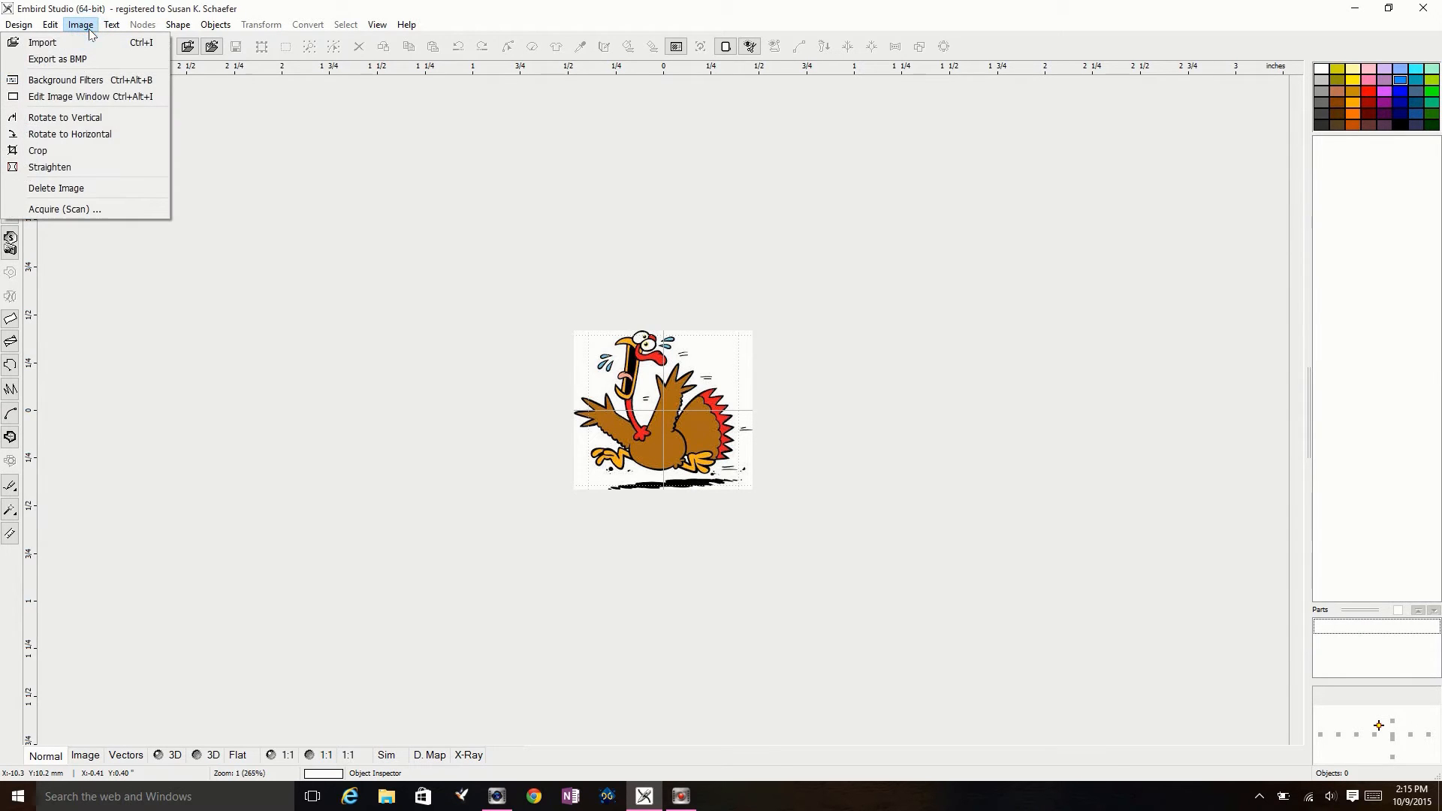
{"action": "left_click", "coordinate": [129, 98]}
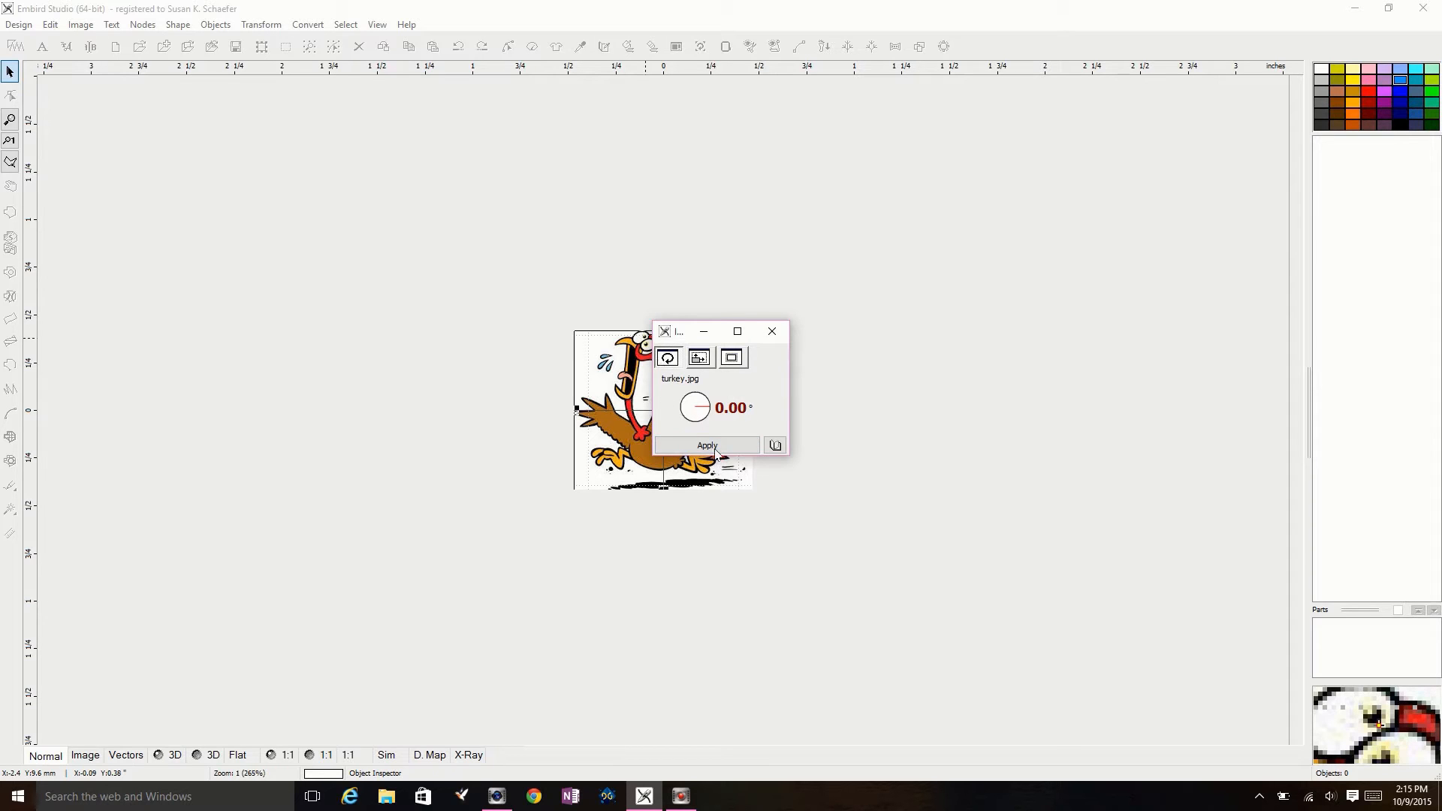
{"action": "left_click", "coordinate": [700, 360]}
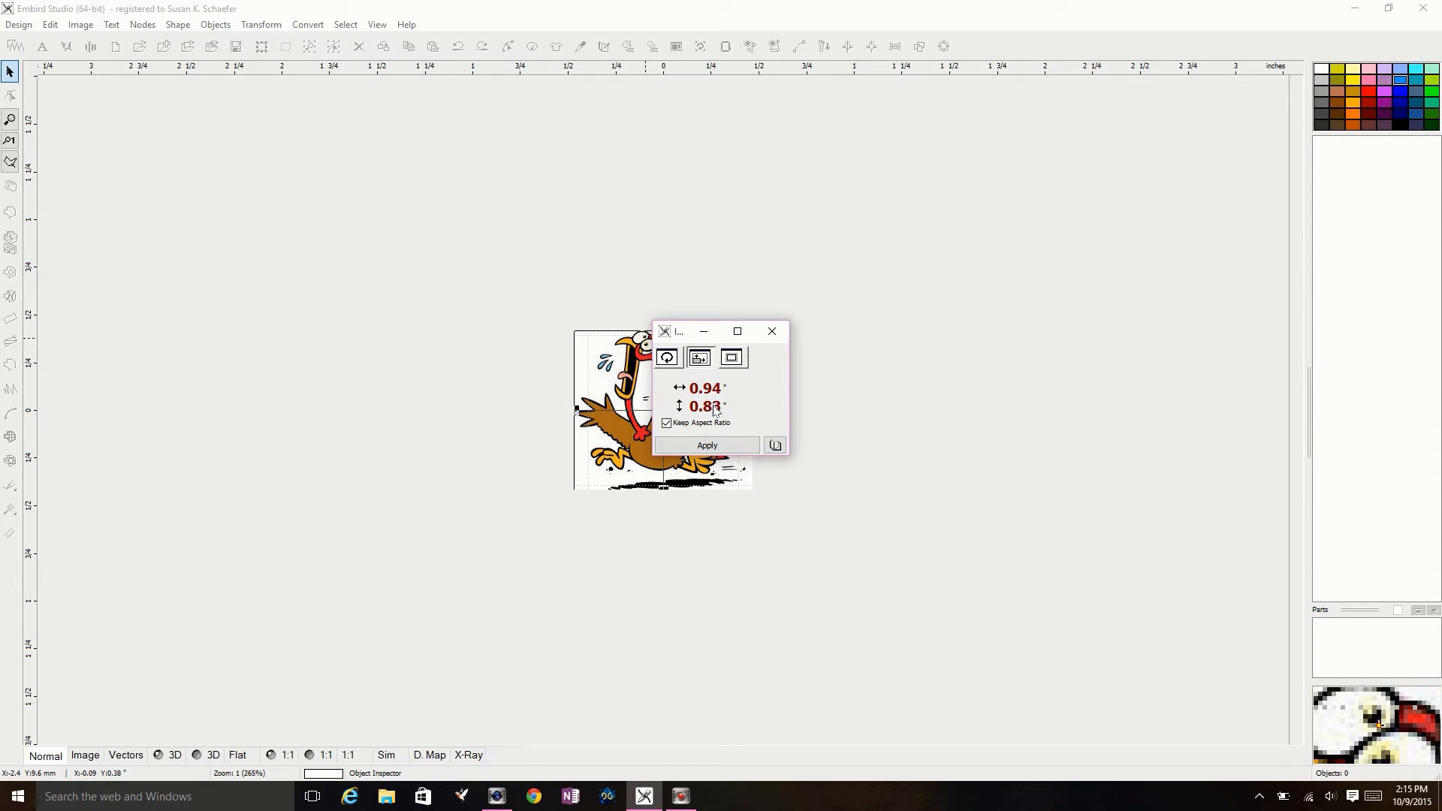
{"action": "left_click", "coordinate": [680, 390]}
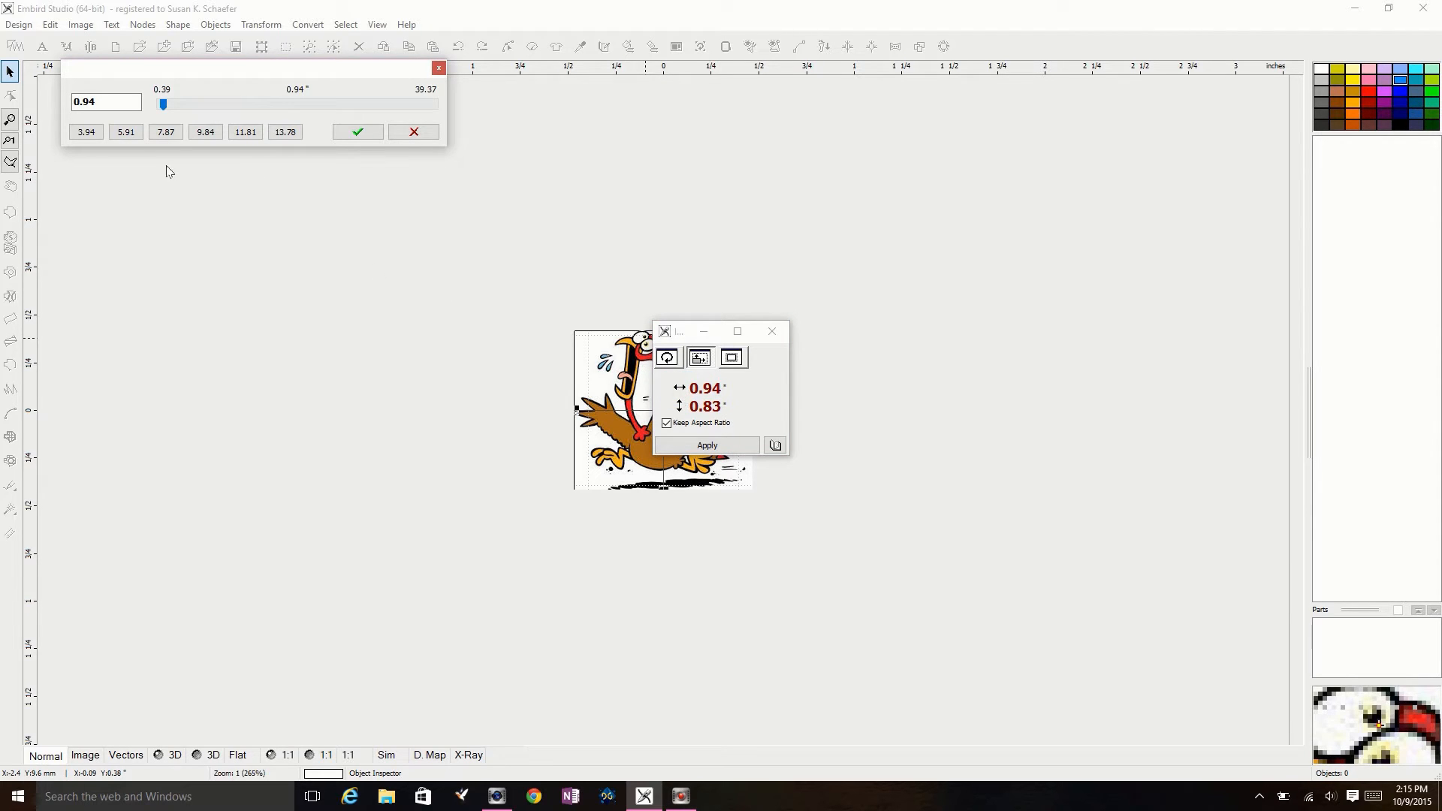
{"action": "left_click", "coordinate": [85, 132]}
{"action": "left_click", "coordinate": [360, 133]}
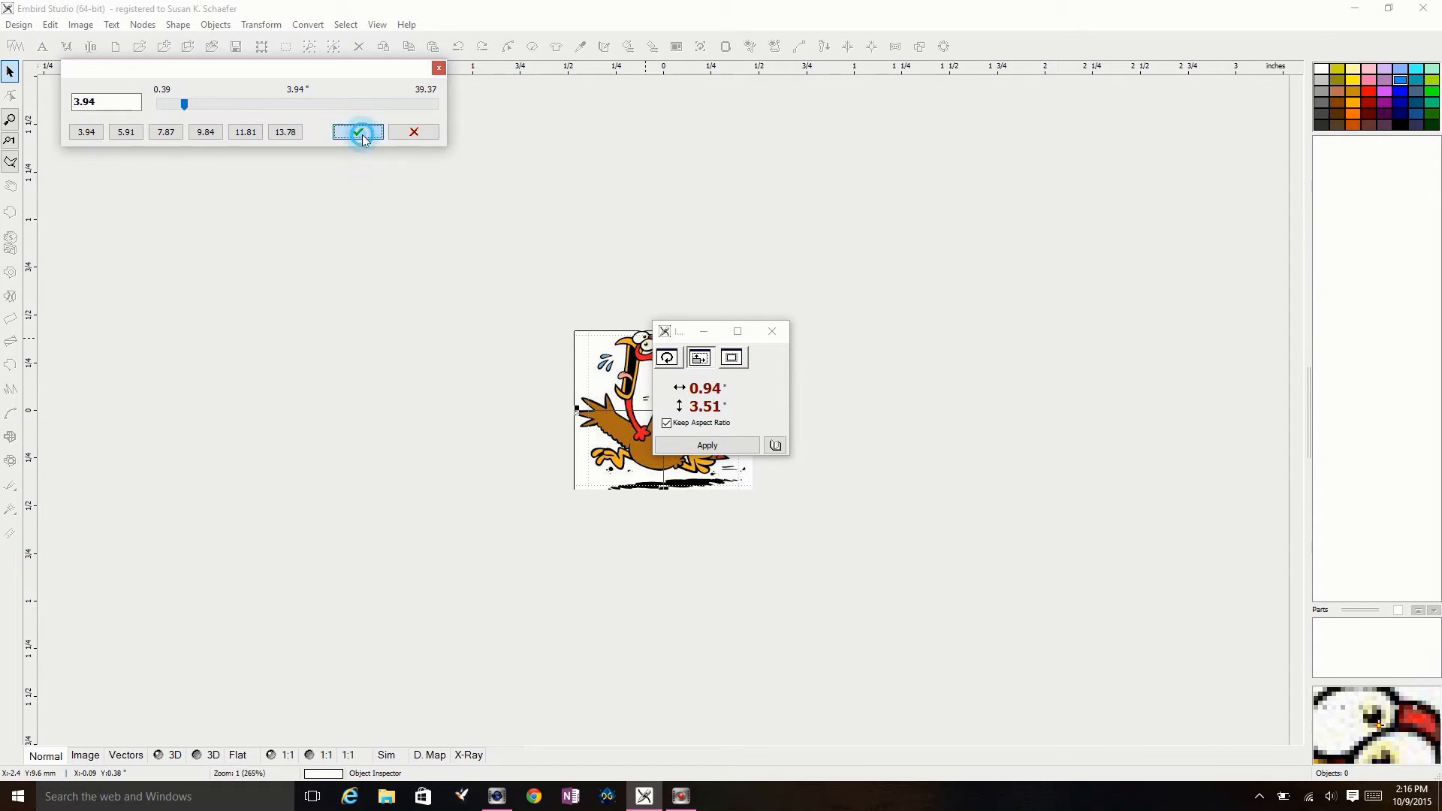
{"action": "left_click", "coordinate": [706, 447]}
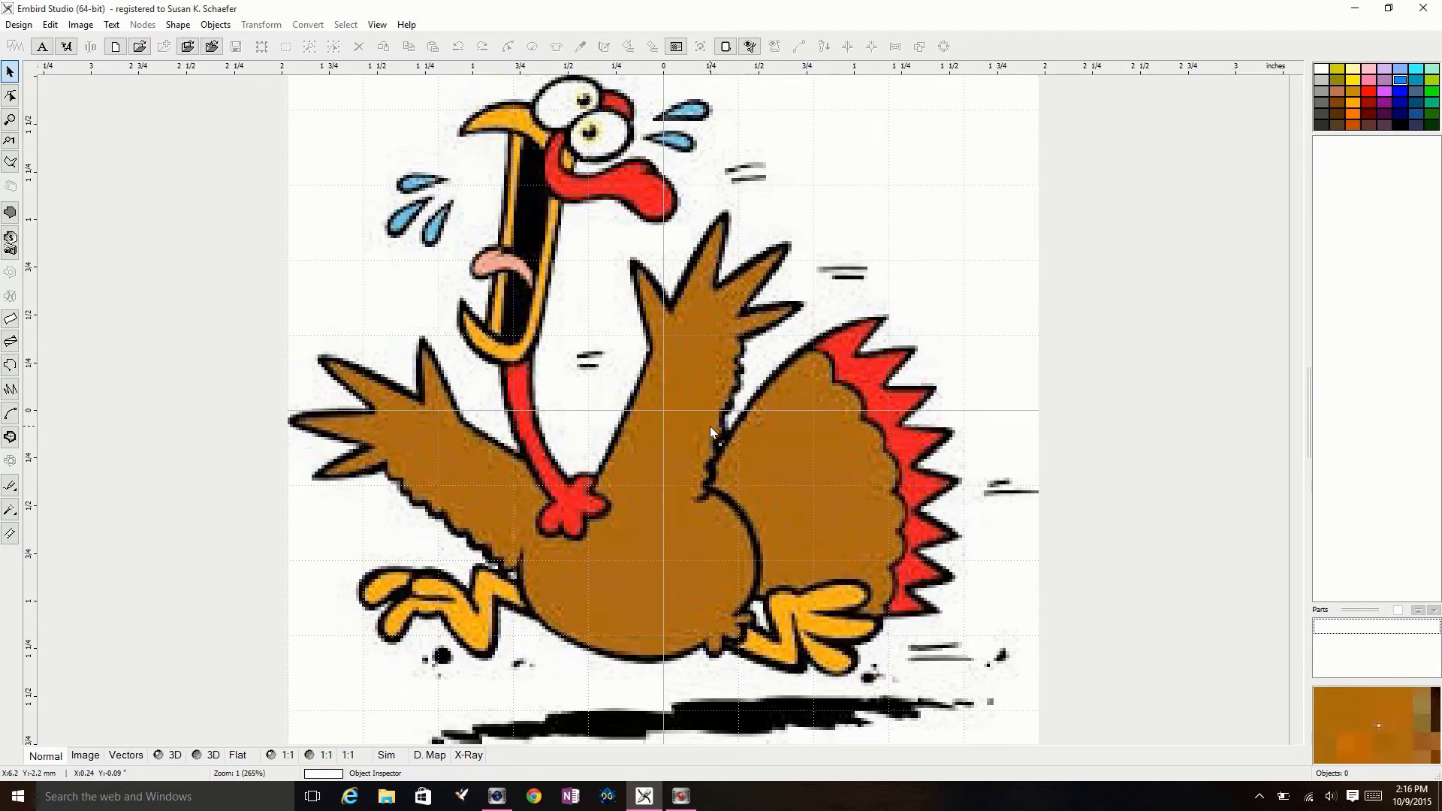
Start a plain fill outline along the tail's upper edge to the first red feather tip and curve it to follow the black line.
{"action": "scroll", "coordinate": [807, 425], "scroll_direction": "up", "scroll_amount": 1}
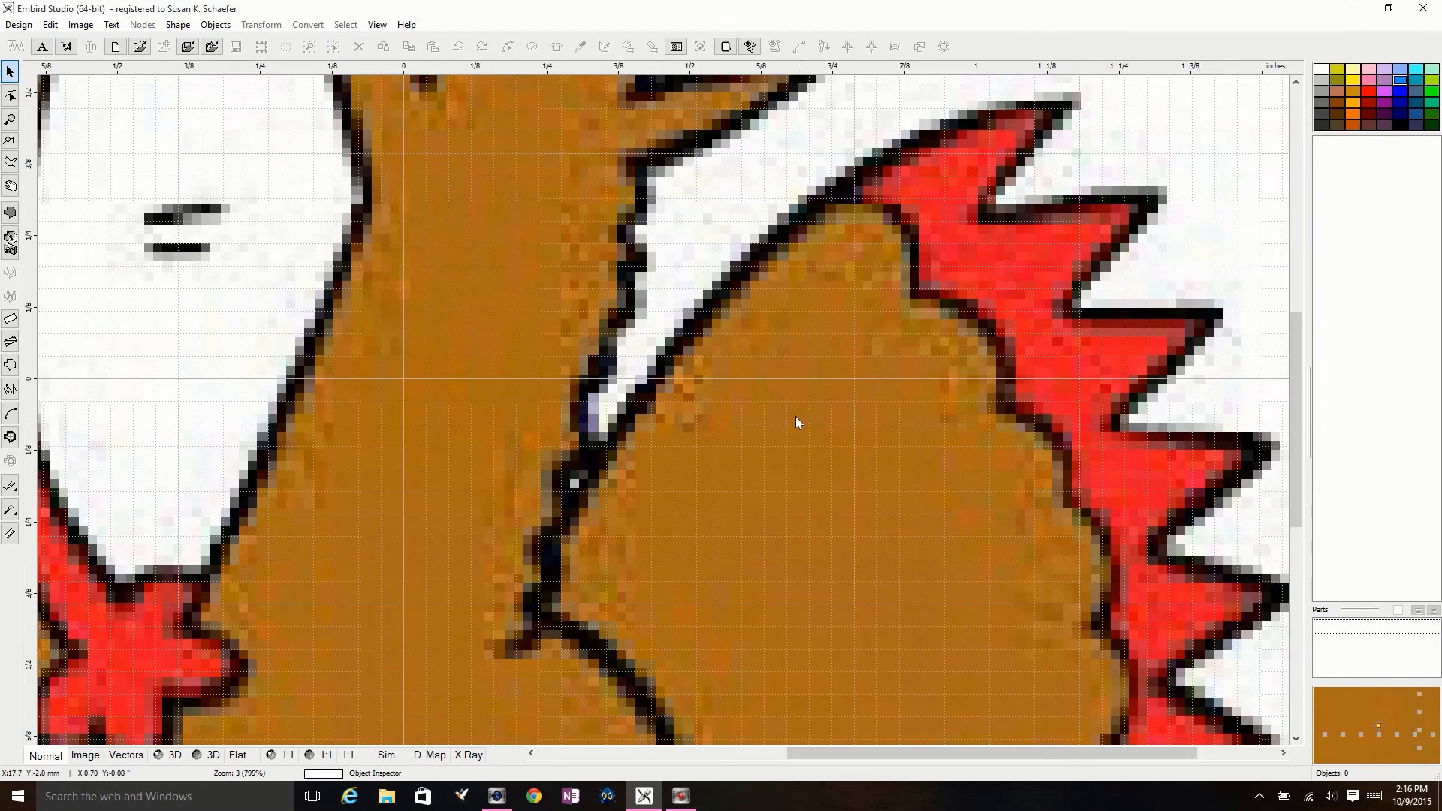
{"action": "scroll", "coordinate": [747, 282], "scroll_direction": "up", "scroll_amount": 2}
{"action": "scroll", "coordinate": [747, 289], "scroll_direction": "up", "scroll_amount": 1}
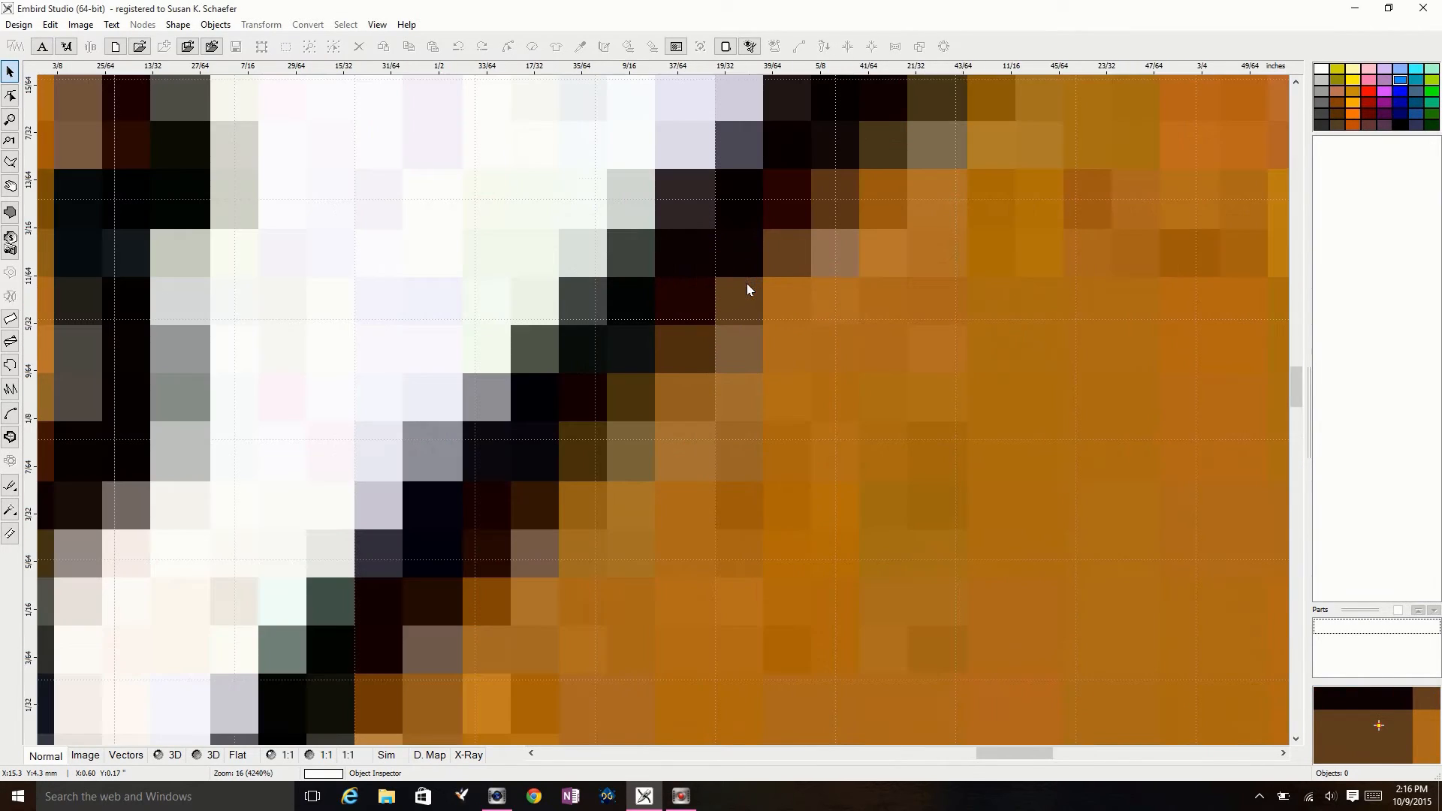
{"action": "scroll", "coordinate": [735, 293], "scroll_direction": "down", "scroll_amount": 1}
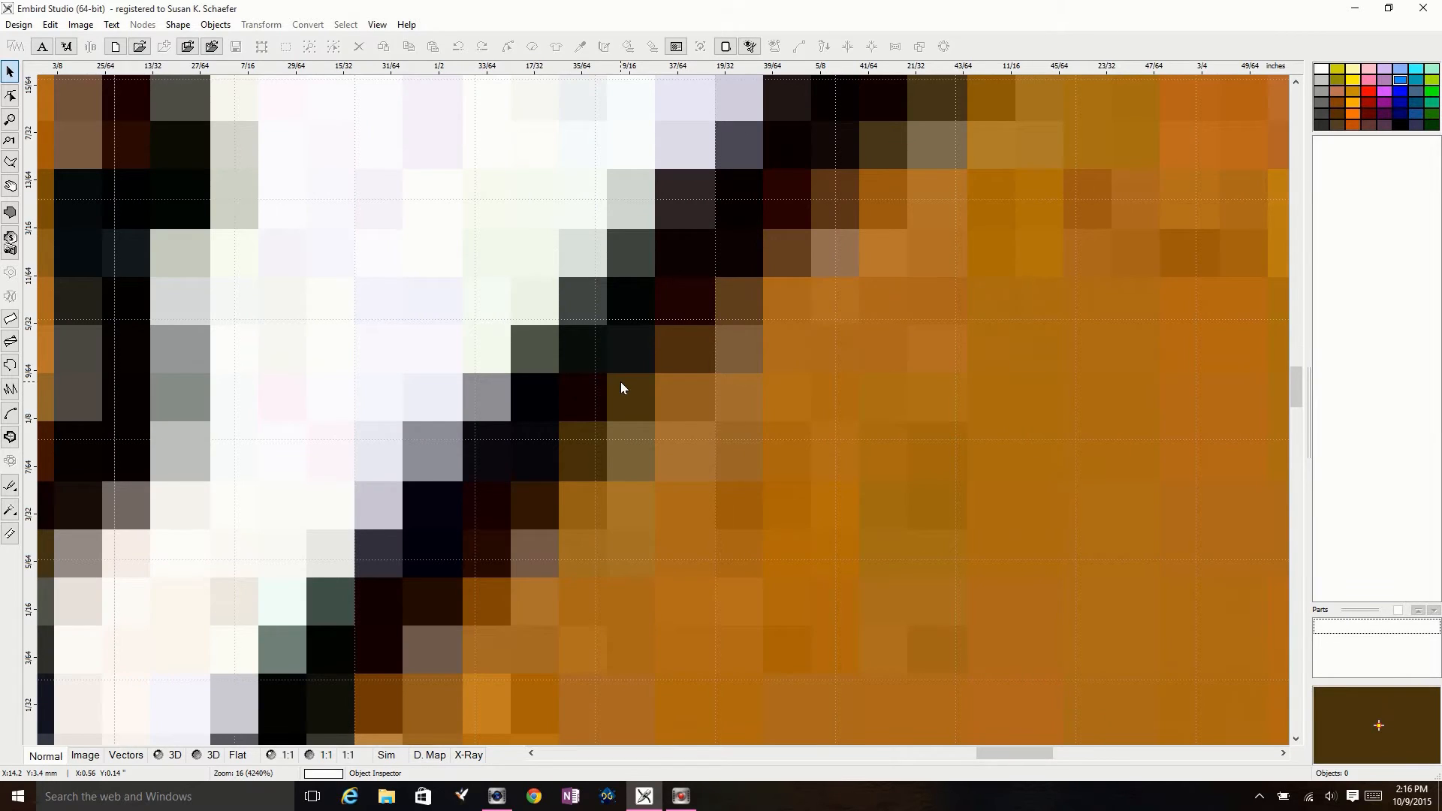
{"action": "scroll", "coordinate": [621, 382], "scroll_direction": "down", "scroll_amount": 1}
{"action": "scroll", "coordinate": [620, 386], "scroll_direction": "down", "scroll_amount": 1}
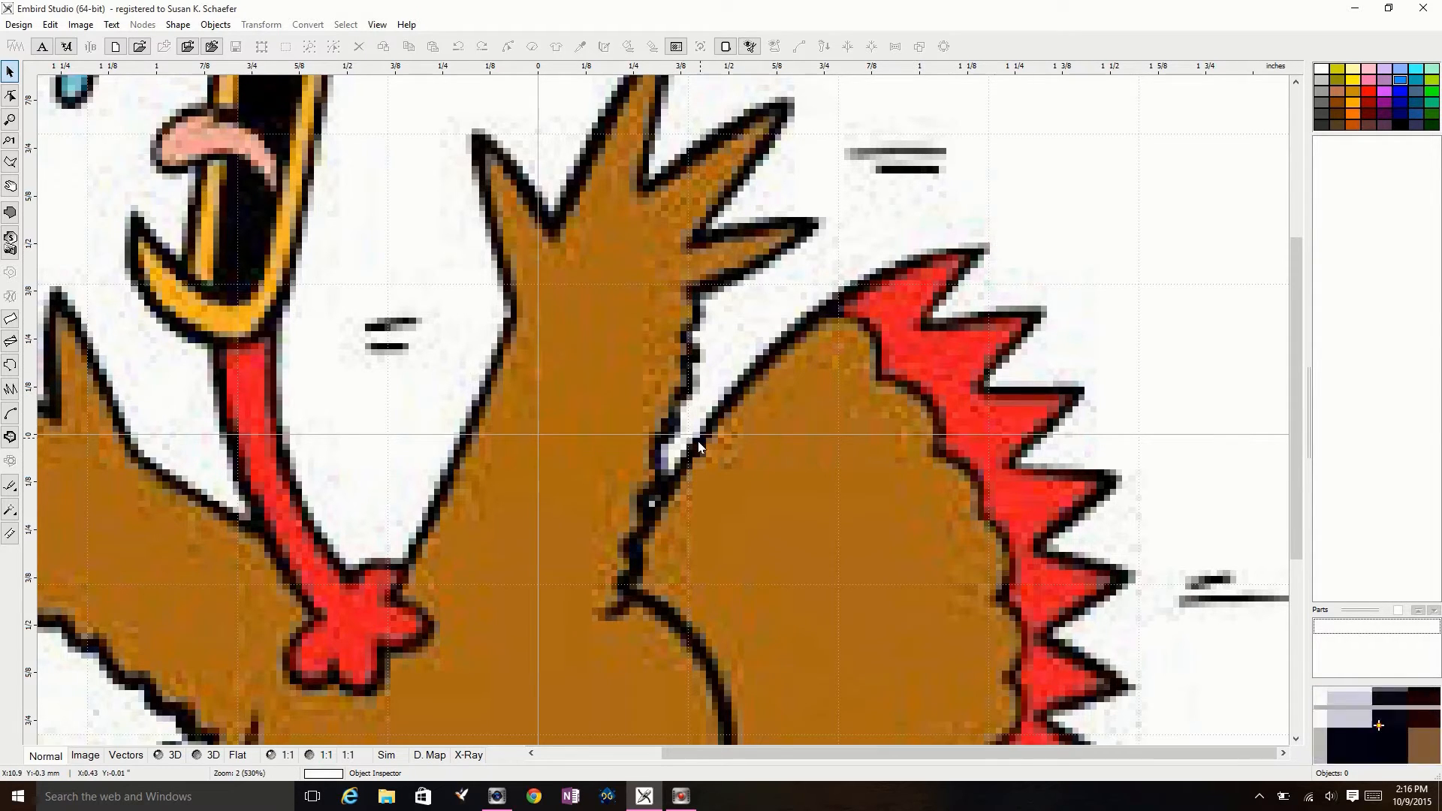
{"action": "left_click", "coordinate": [8, 215]}
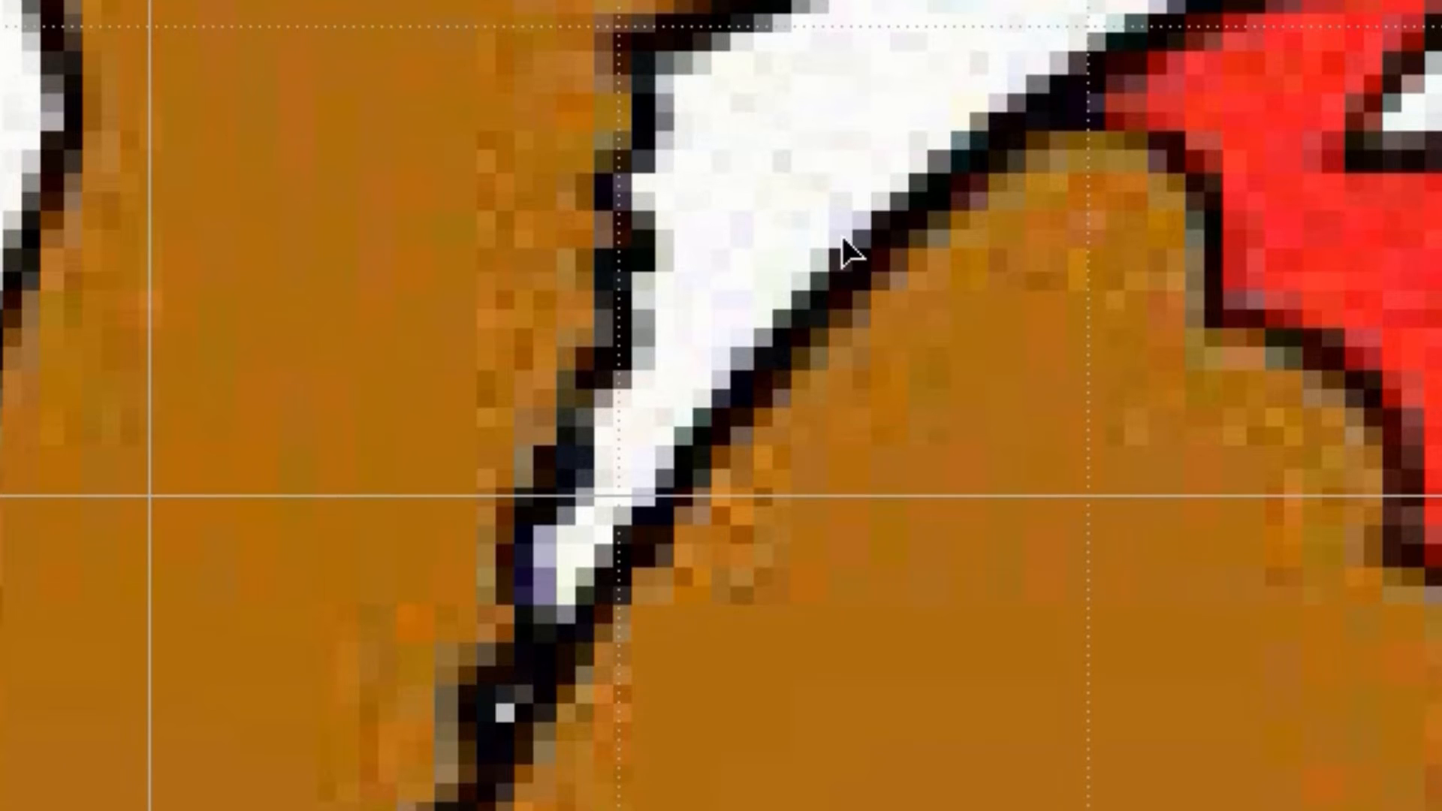
{"action": "left_click", "coordinate": [790, 293]}
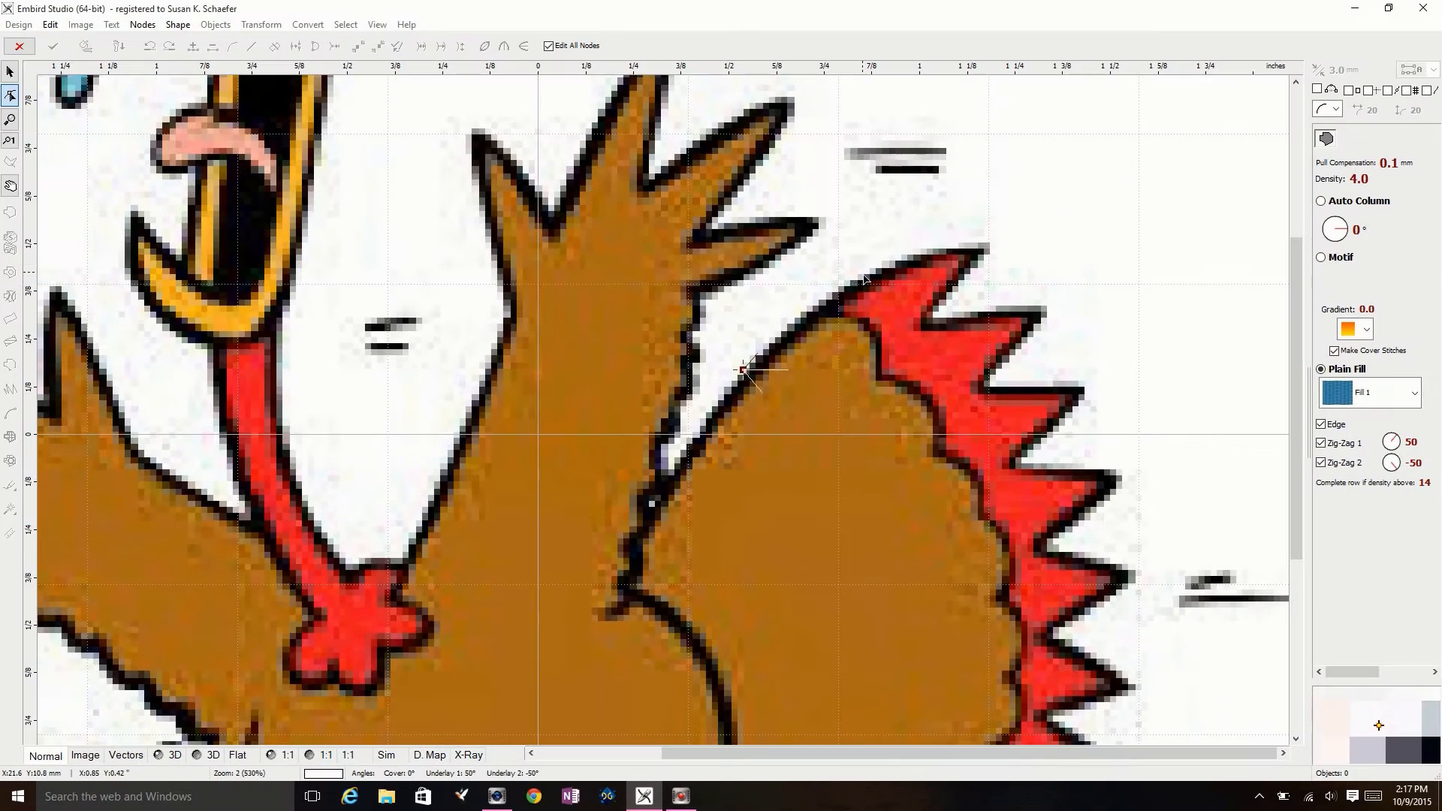
{"action": "left_click", "coordinate": [988, 249]}
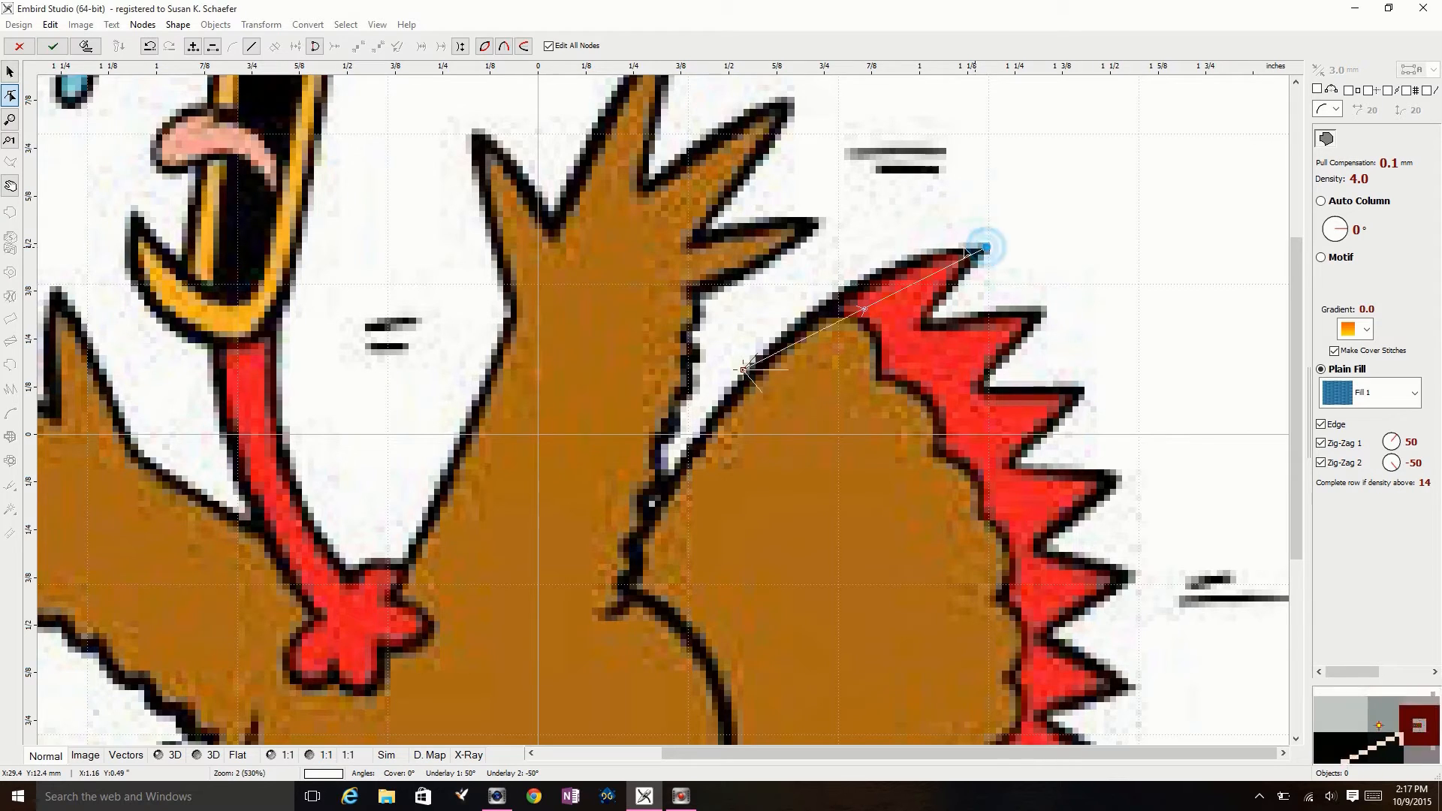
{"action": "left_click", "coordinate": [862, 304]}
{"action": "left_click_drag", "start_coordinate": [862, 304], "coordinate": [850, 282]}
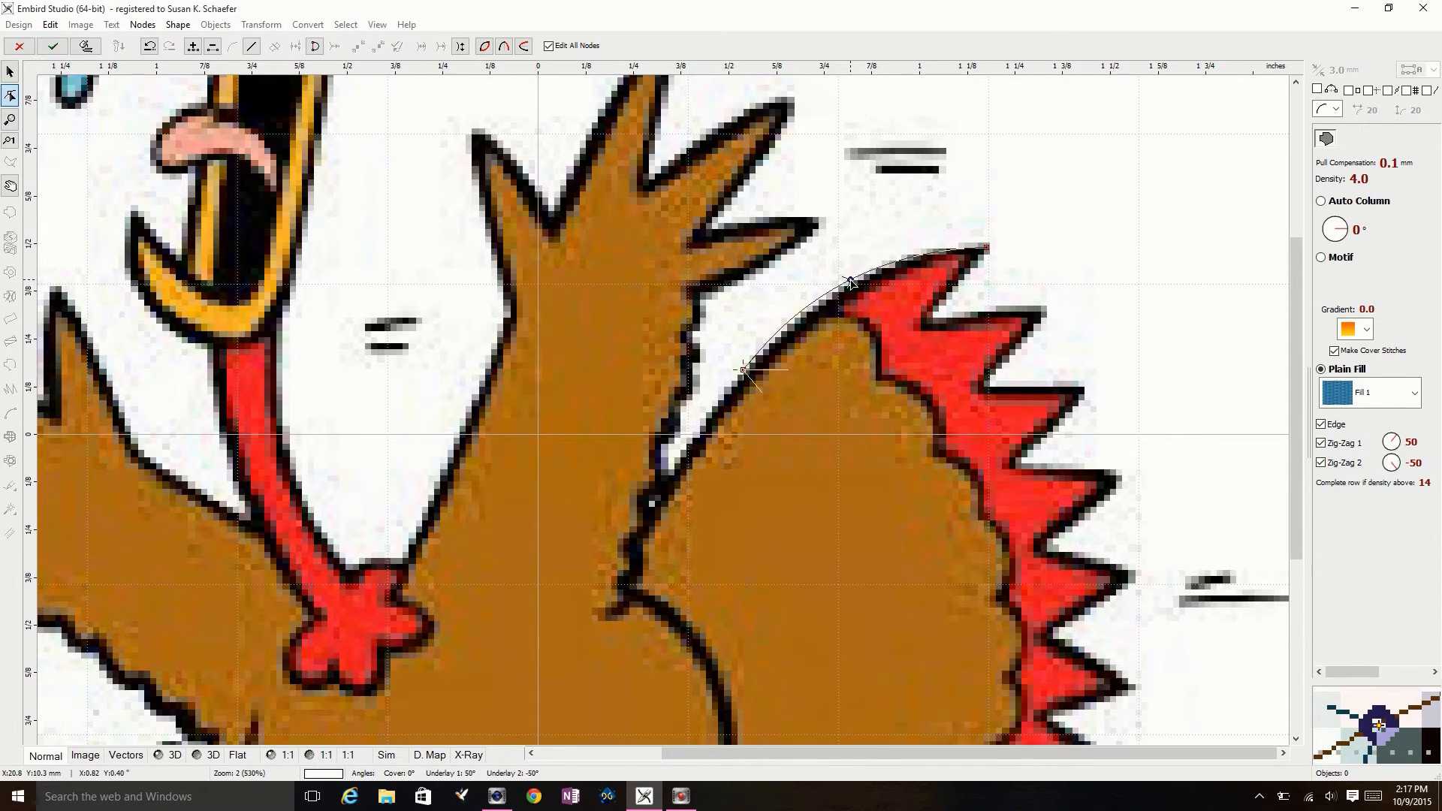
{"action": "left_click_drag", "start_coordinate": [851, 282], "coordinate": [846, 286]}
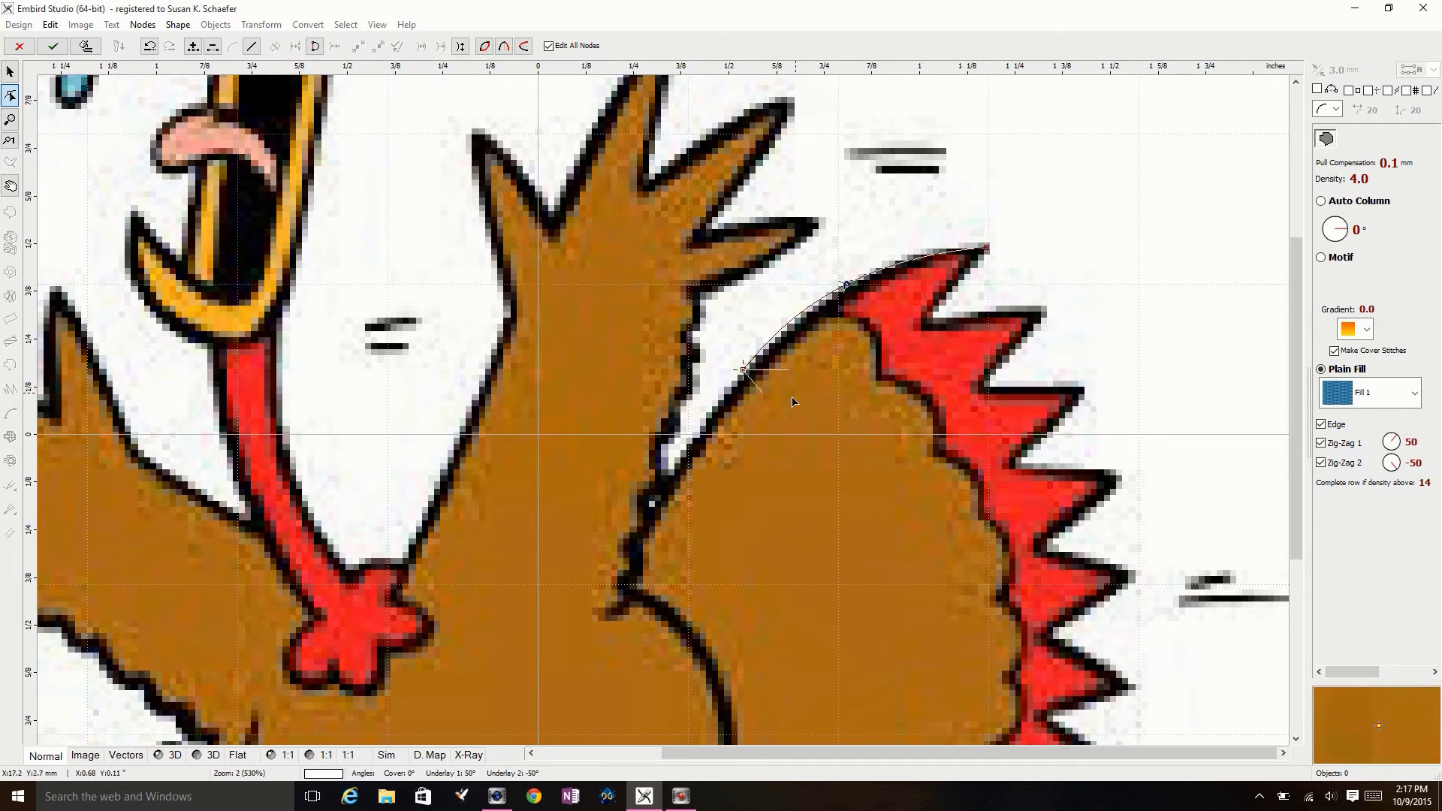
Adjust the end nodes and curvature of the fill outline's first edge so it runs just outside the tail's upper black line.
{"action": "left_click_drag", "start_coordinate": [743, 370], "coordinate": [732, 398]}
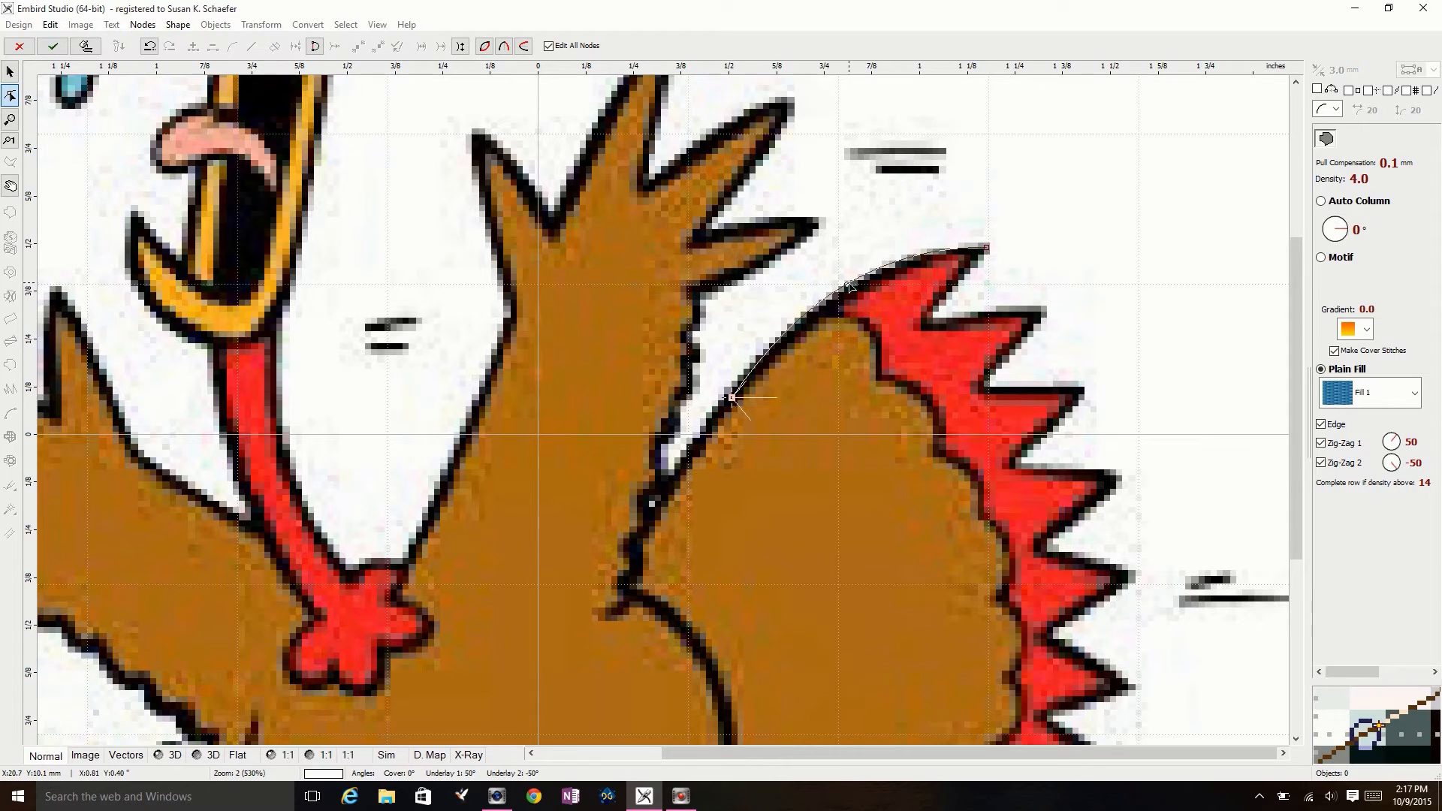
{"action": "left_click_drag", "start_coordinate": [849, 289], "coordinate": [846, 298]}
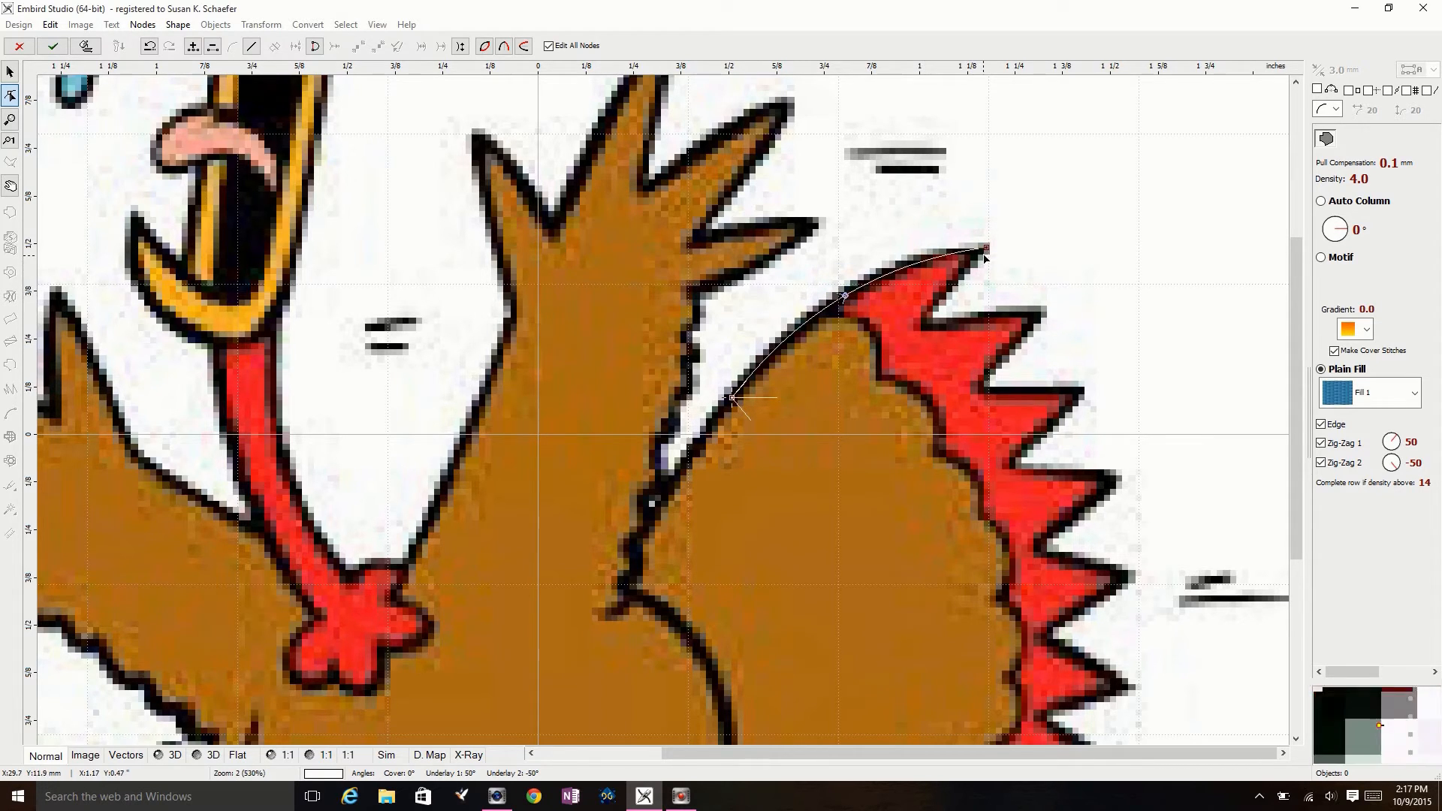
{"action": "left_click_drag", "start_coordinate": [986, 248], "coordinate": [976, 256]}
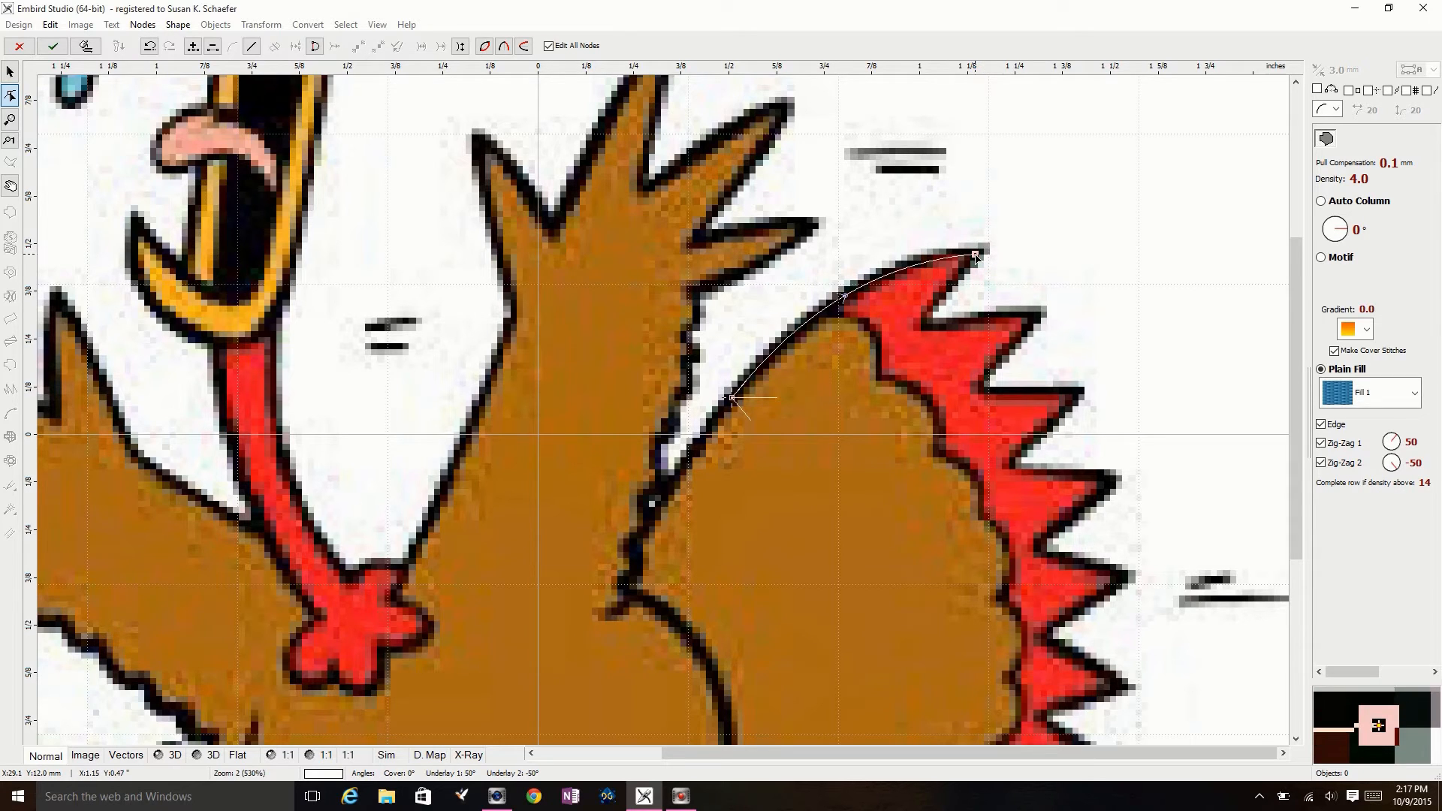
{"action": "left_click_drag", "start_coordinate": [847, 297], "coordinate": [855, 290]}
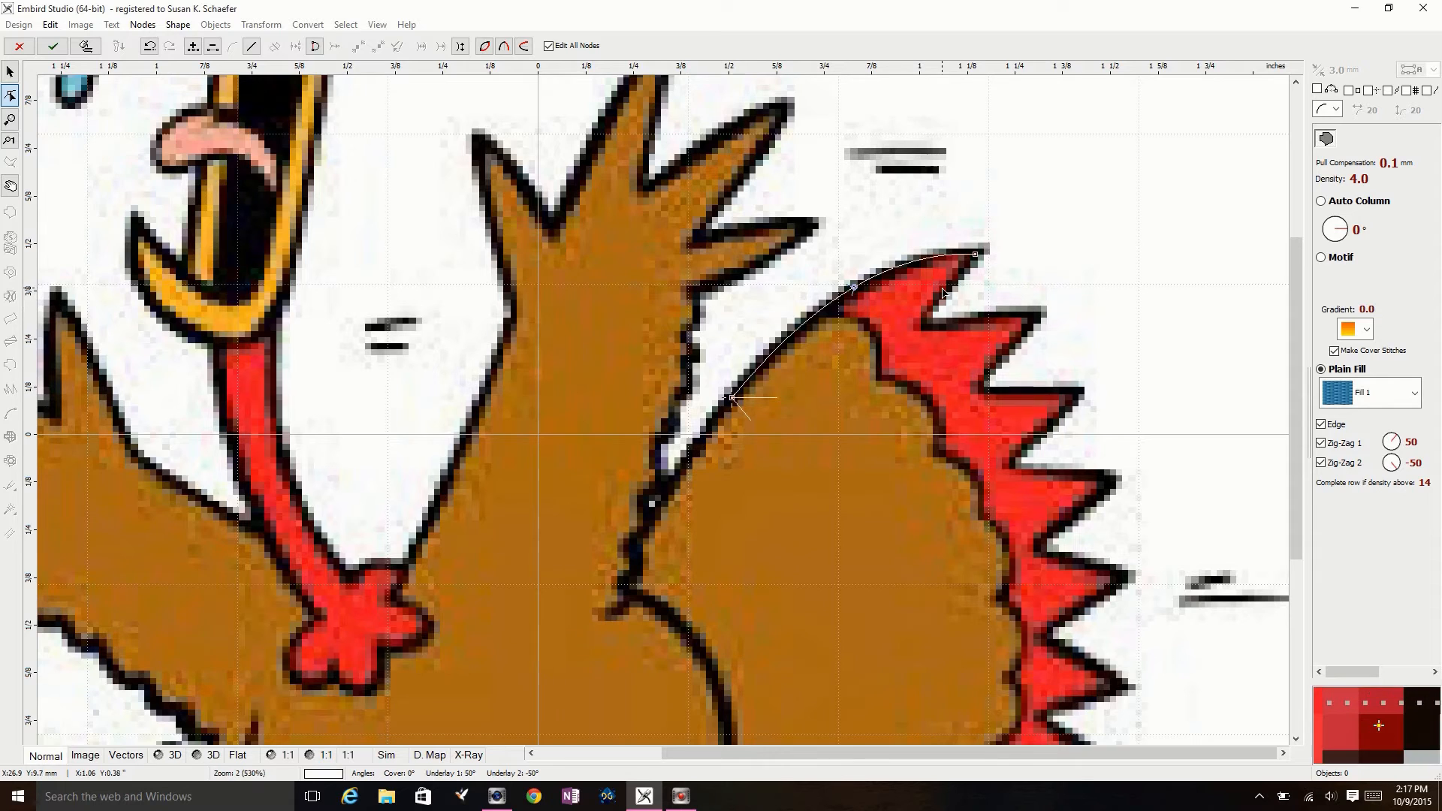
{"action": "left_click", "coordinate": [732, 398]}
{"action": "left_click_drag", "start_coordinate": [732, 398], "coordinate": [717, 397]}
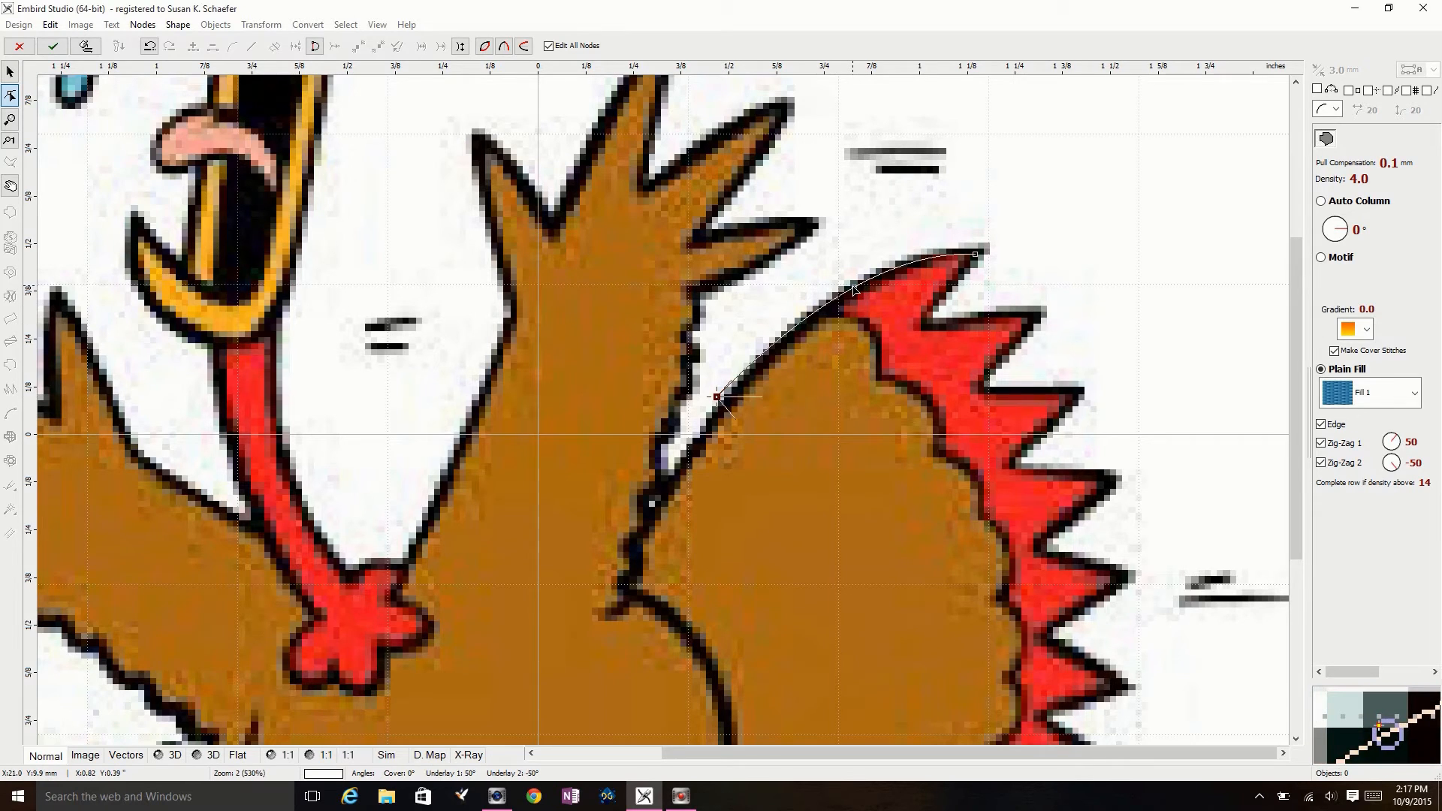
{"action": "left_click_drag", "start_coordinate": [855, 286], "coordinate": [851, 280]}
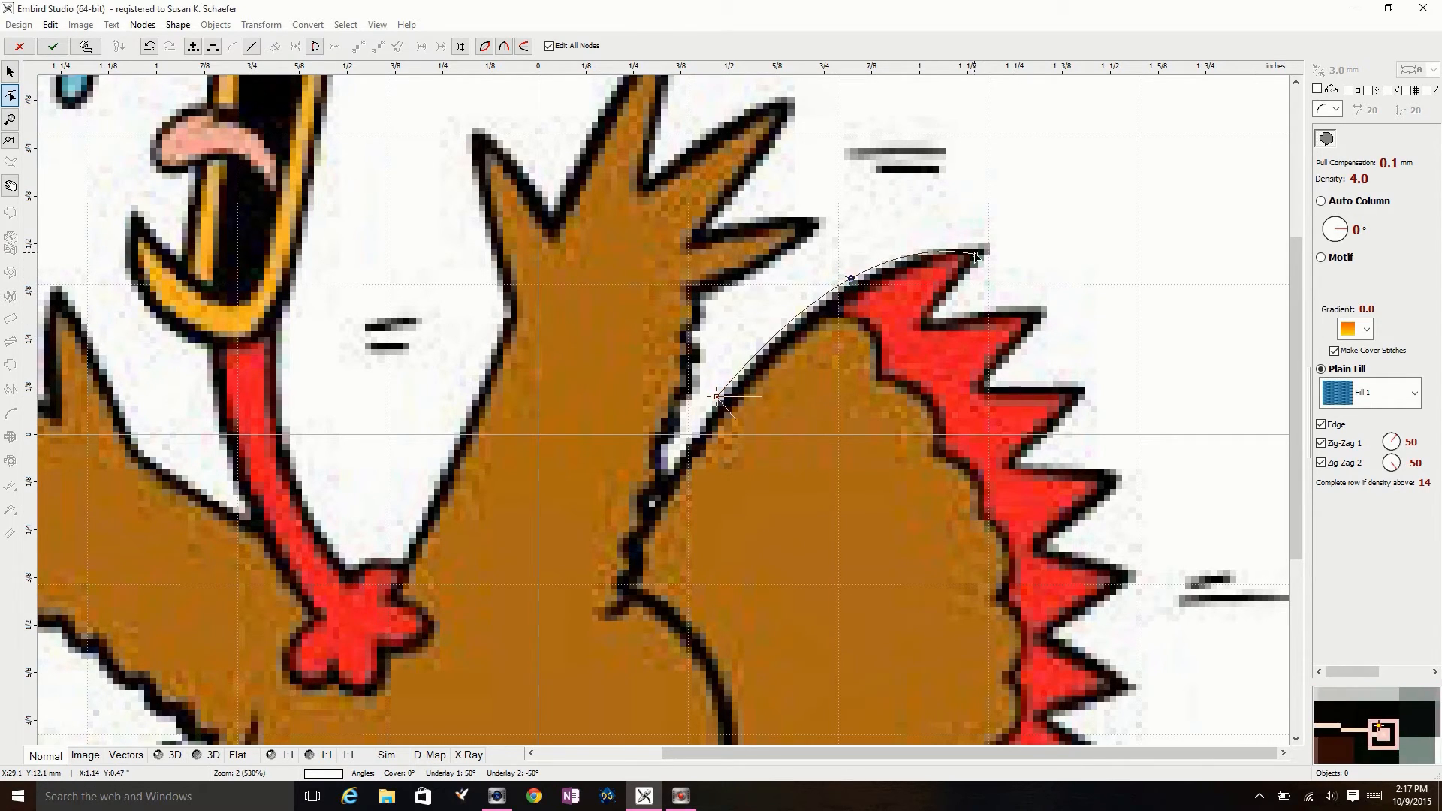
{"action": "left_click_drag", "start_coordinate": [976, 256], "coordinate": [994, 248]}
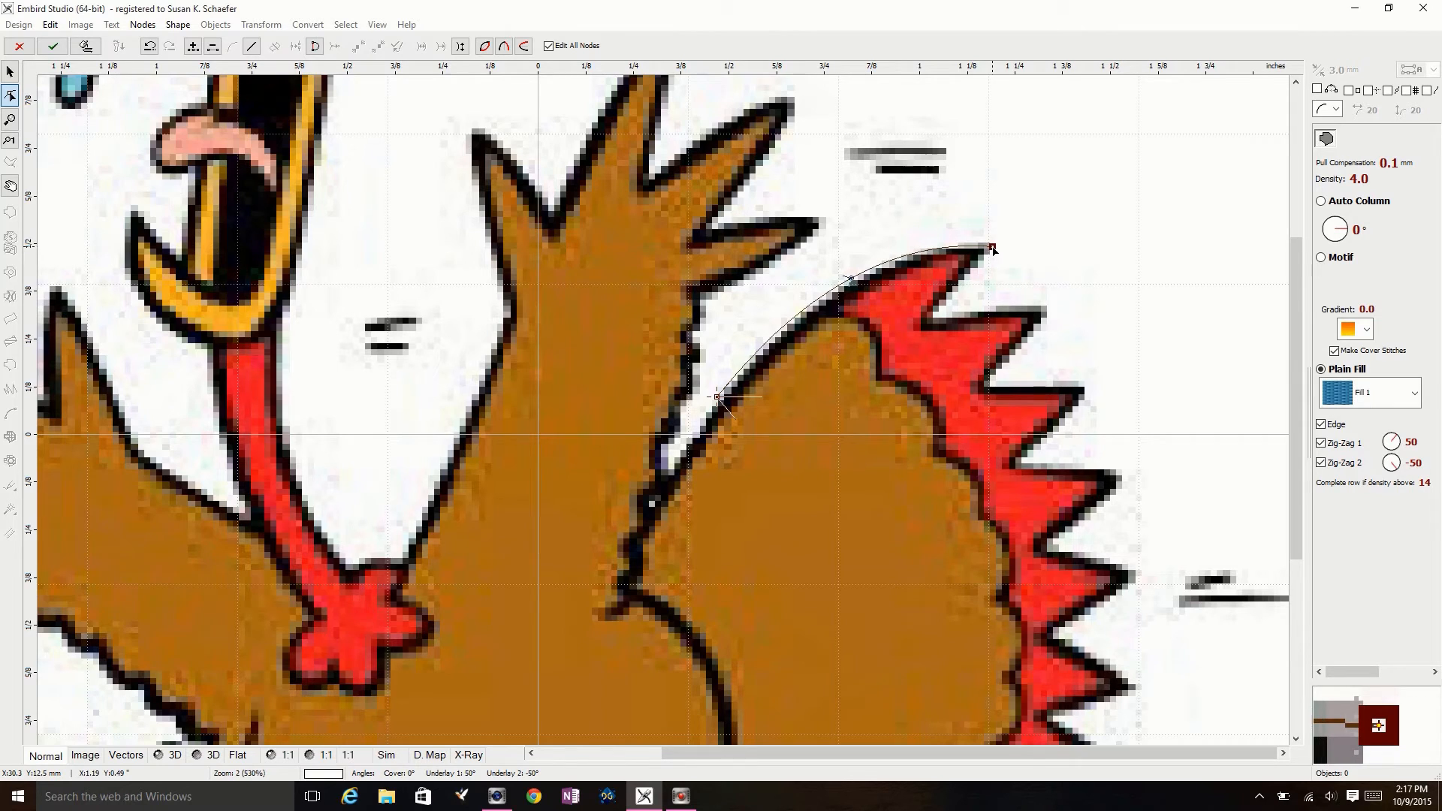
Extend the fill outline around the second red feather tip to the next notch, bending its last edge outward.
{"action": "left_click", "coordinate": [931, 316]}
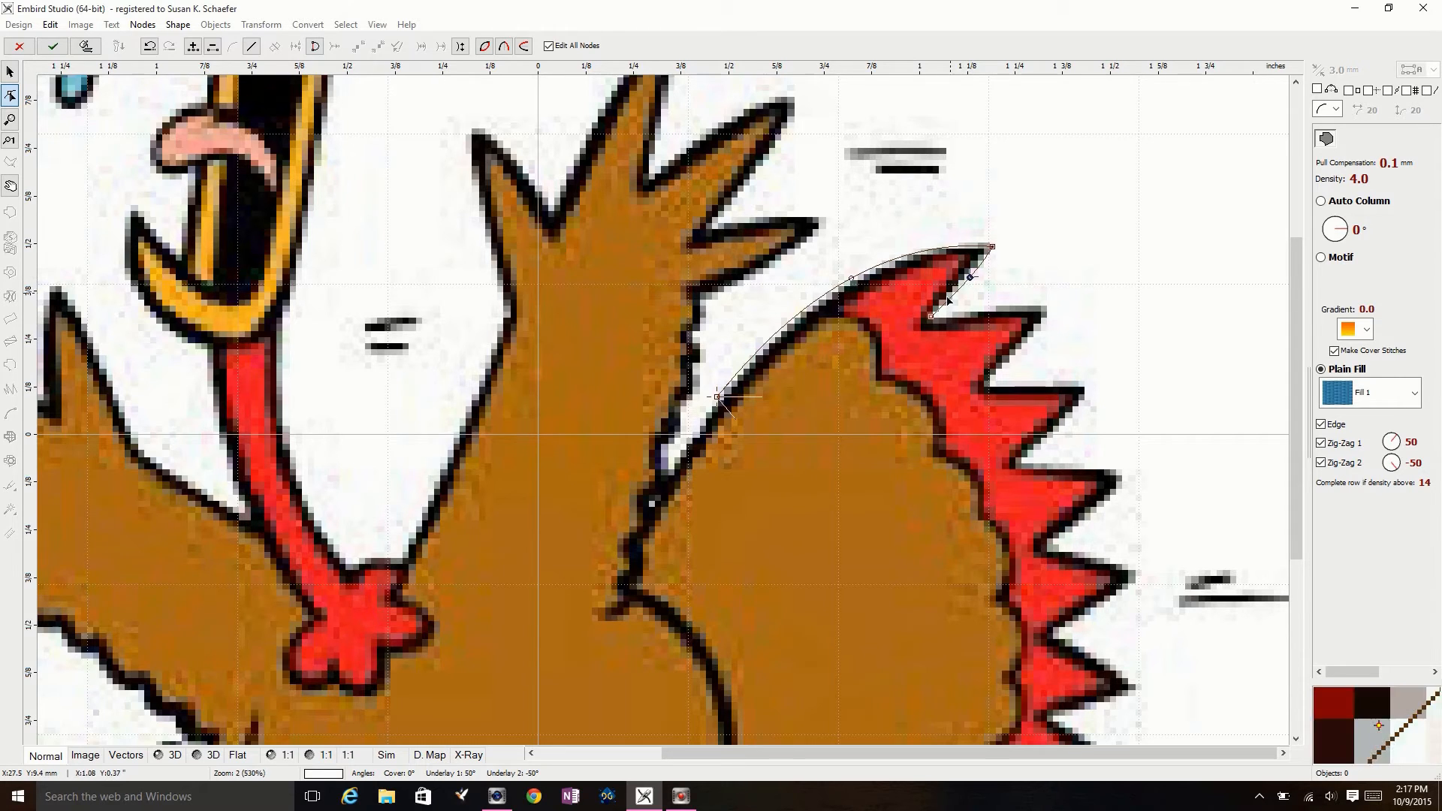
{"action": "left_click", "coordinate": [1042, 307]}
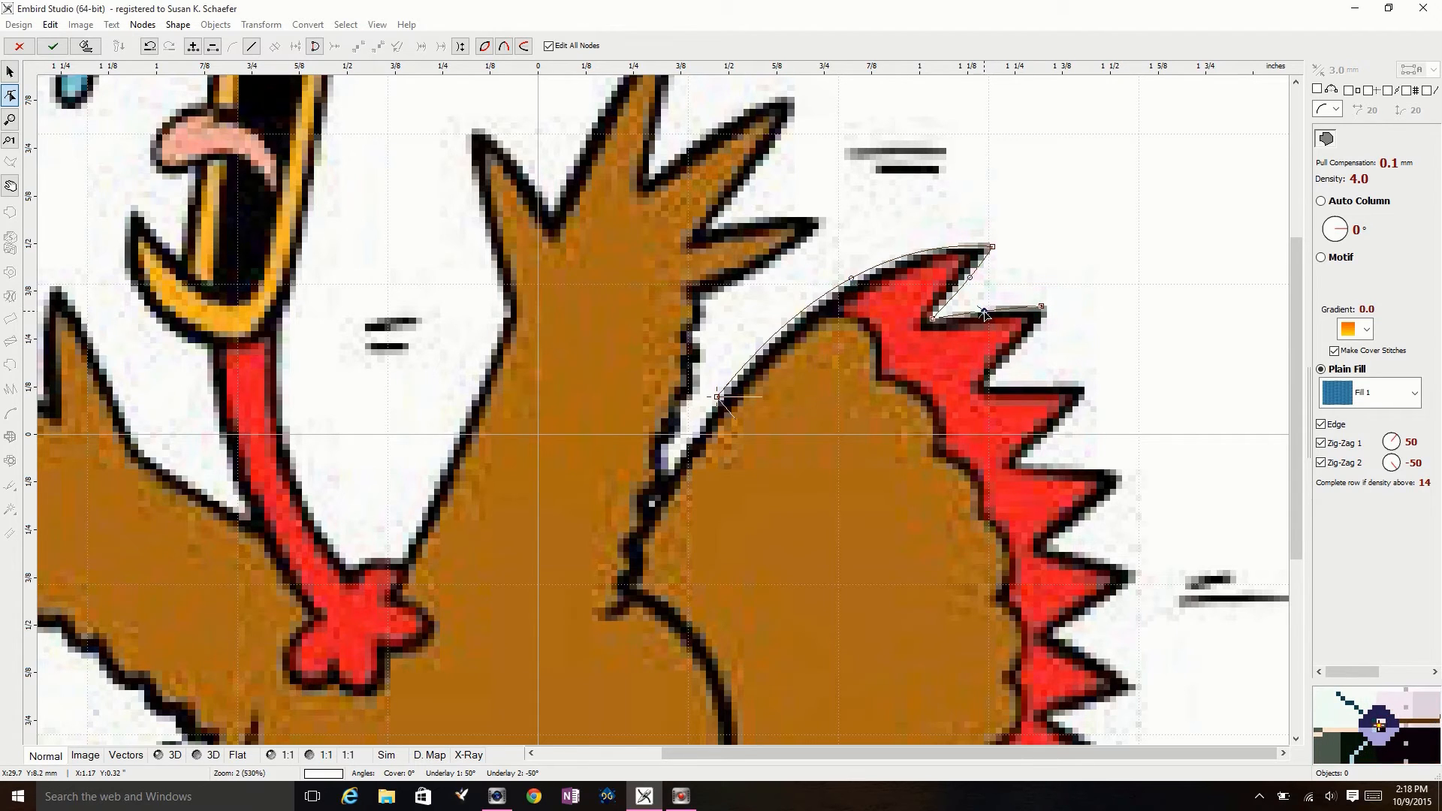
{"action": "left_click_drag", "start_coordinate": [1042, 307], "coordinate": [1049, 308]}
{"action": "left_click", "coordinate": [986, 381]}
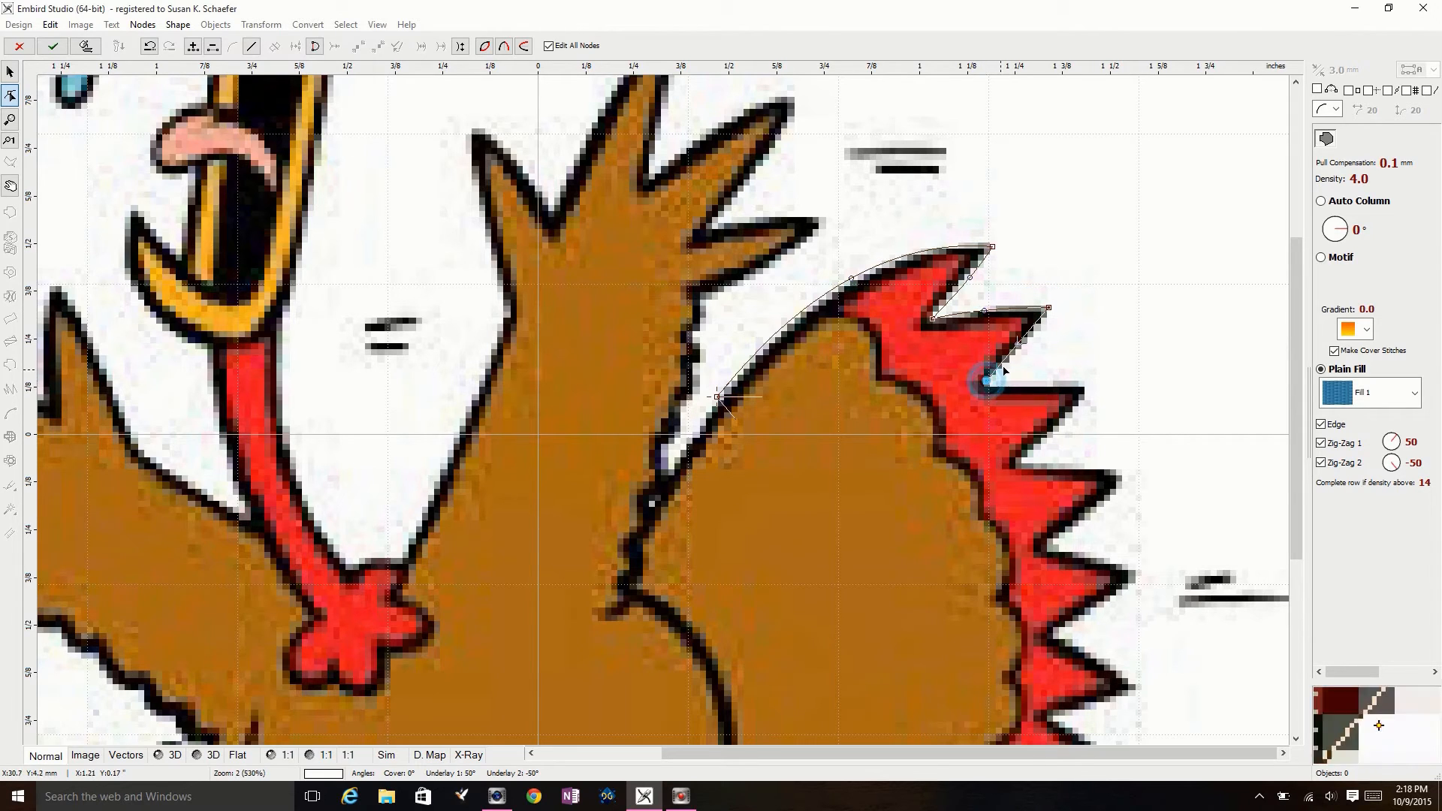
{"action": "left_click_drag", "start_coordinate": [1018, 347], "coordinate": [1029, 346]}
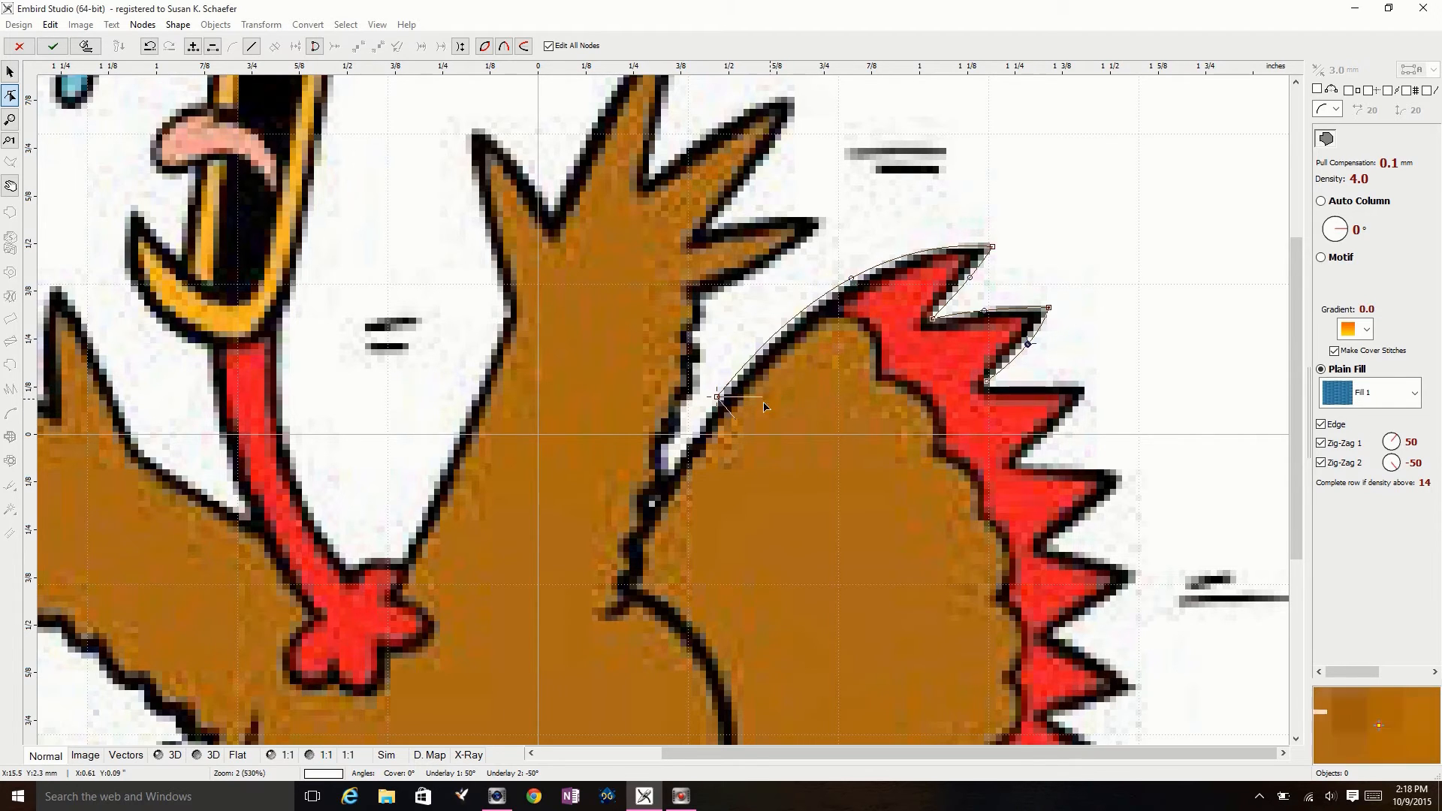
Move the fill outline's start node down the tail's black line toward its base and bend the first edge back along the upper line.
{"action": "left_click_drag", "start_coordinate": [718, 398], "coordinate": [639, 553]}
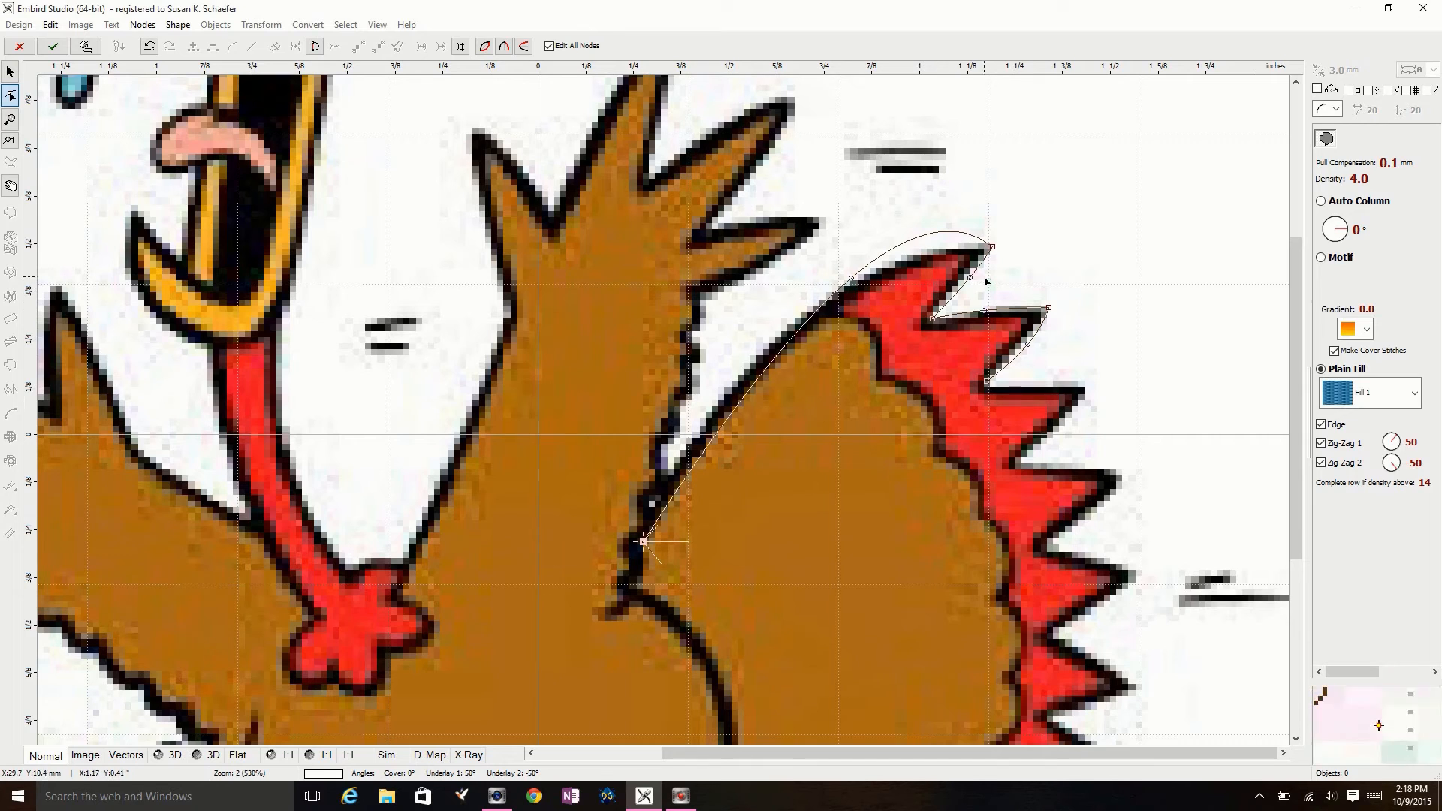
{"action": "left_click", "coordinate": [851, 278]}
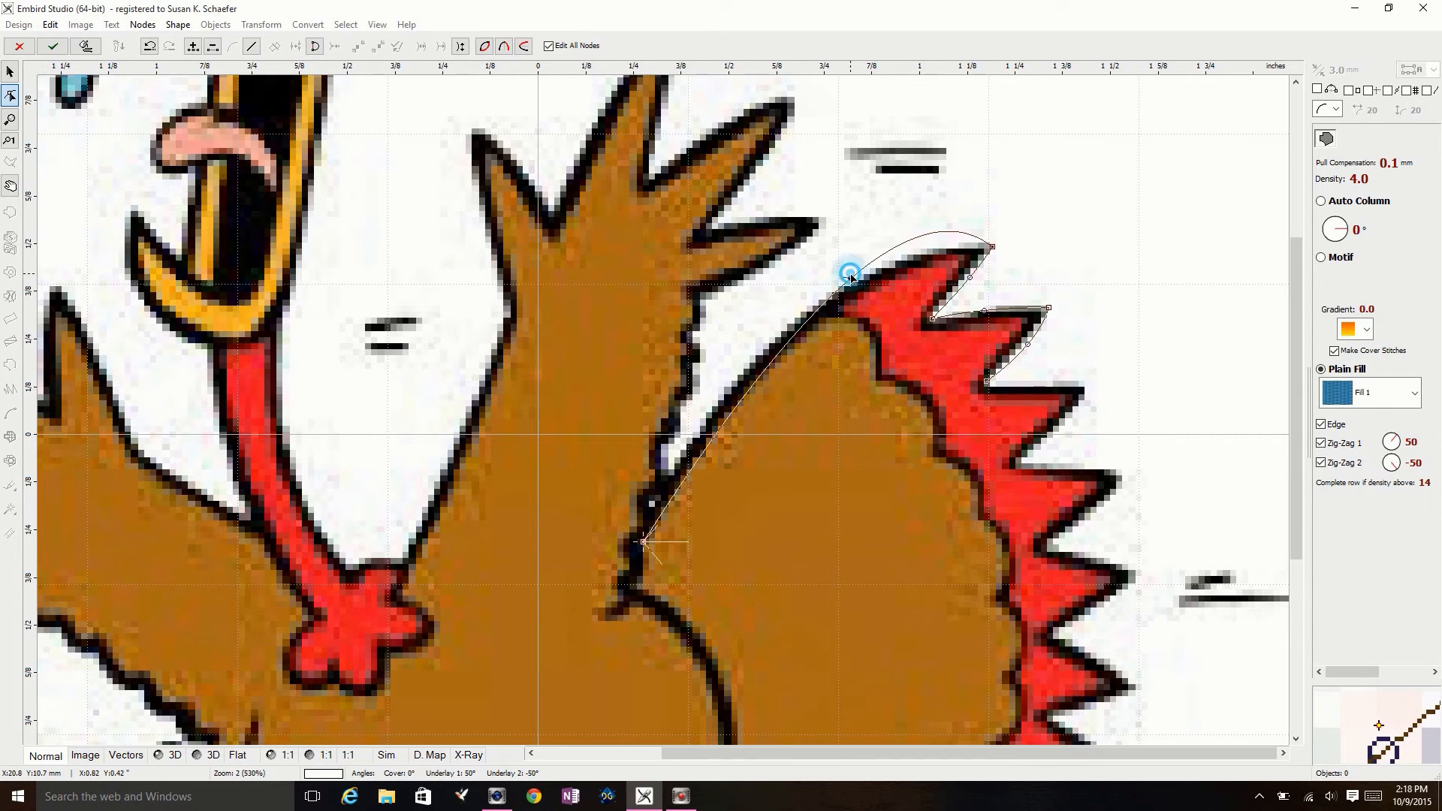
{"action": "left_click_drag", "start_coordinate": [851, 278], "coordinate": [812, 328]}
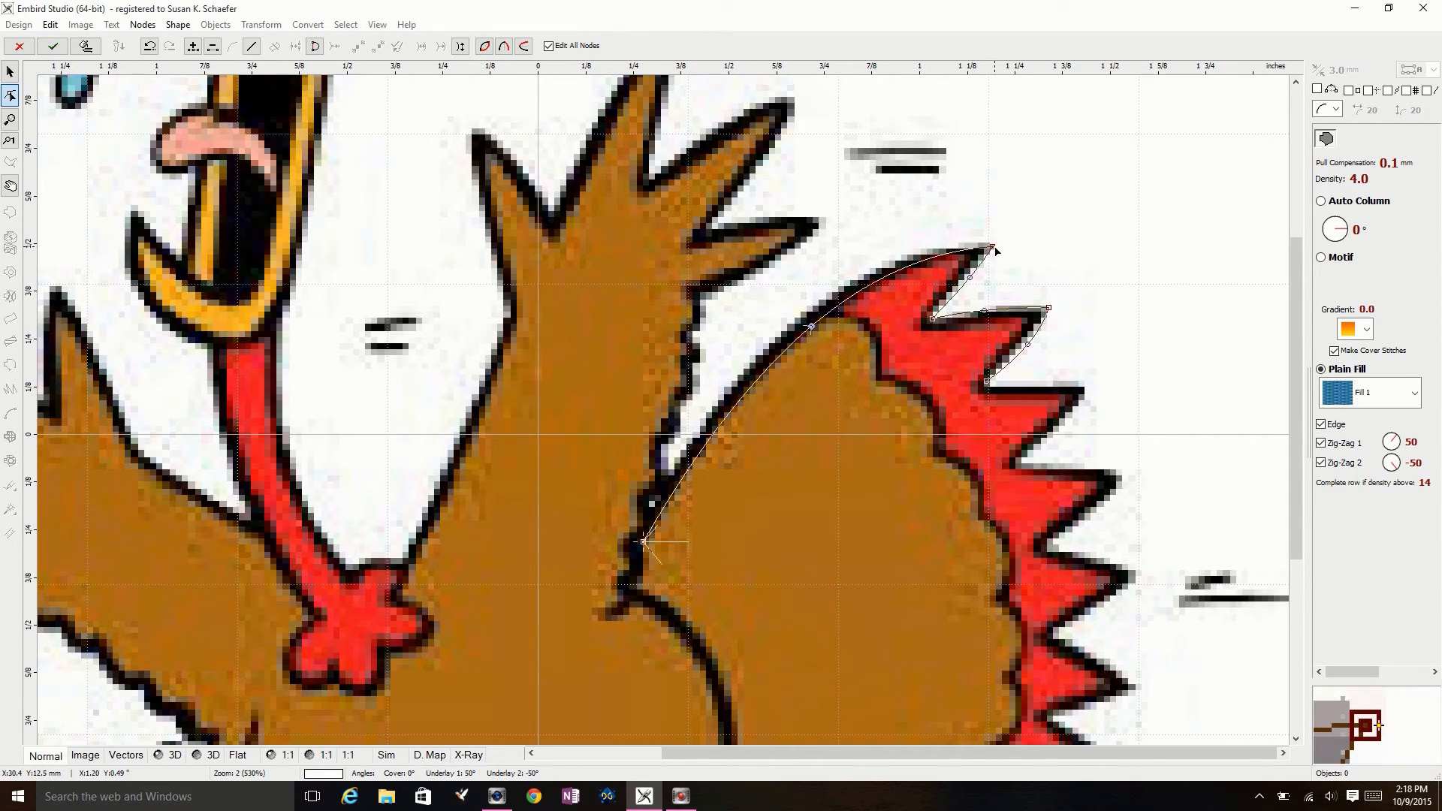
Move the outline nodes around the first red feather inward onto the border between the tail's brown and red areas.
{"action": "left_click_drag", "start_coordinate": [993, 247], "coordinate": [889, 384]}
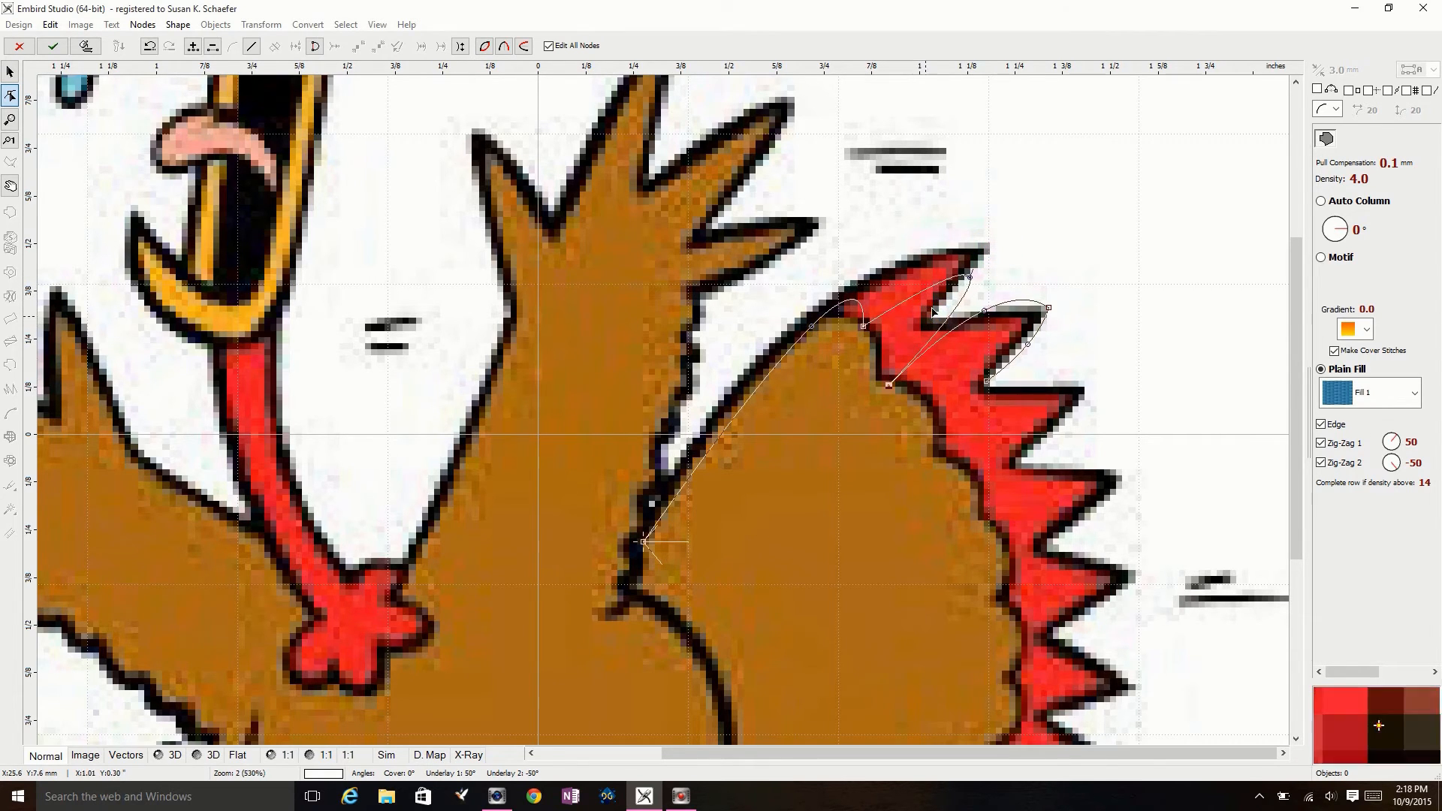
{"action": "left_click_drag", "start_coordinate": [970, 277], "coordinate": [880, 333]}
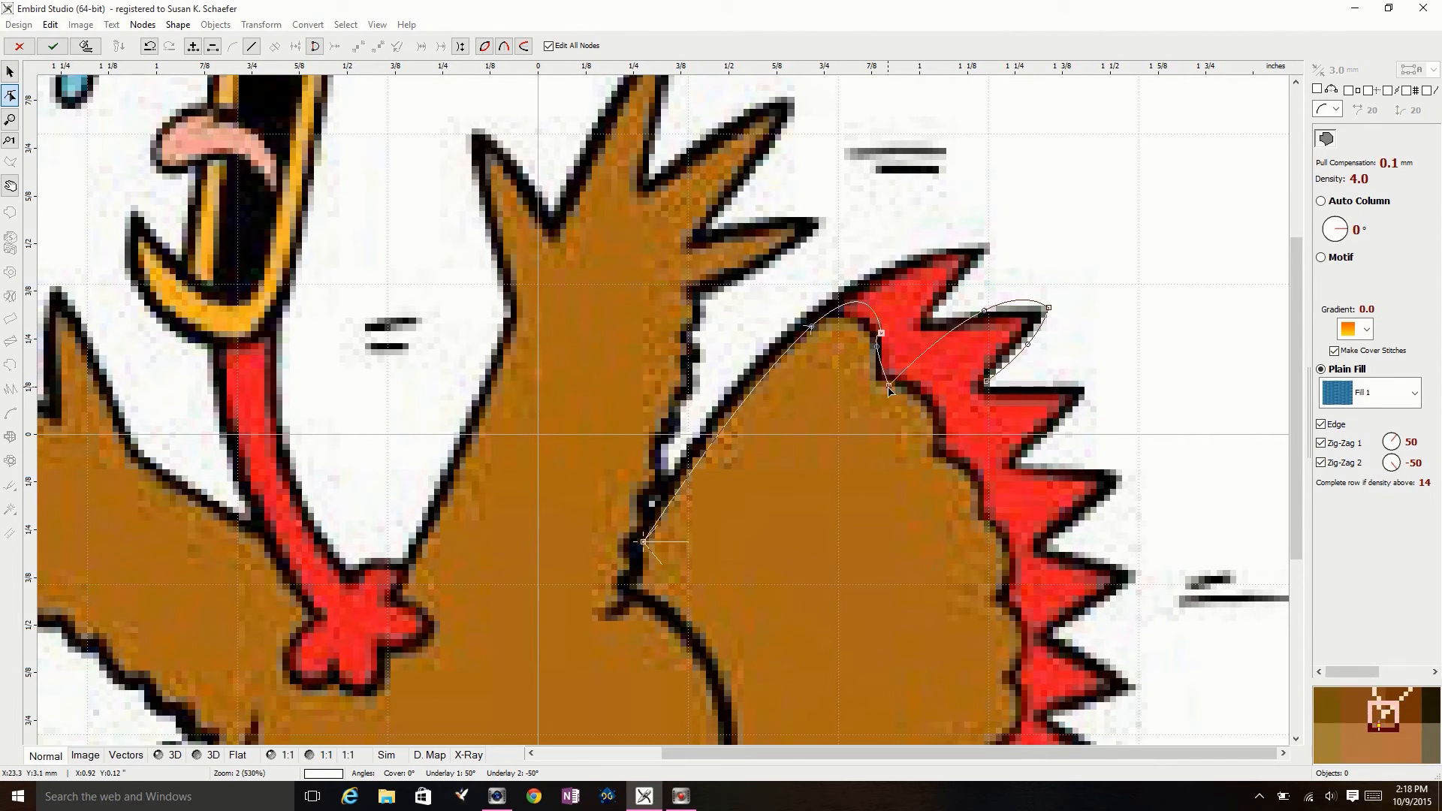
{"action": "left_click_drag", "start_coordinate": [889, 388], "coordinate": [916, 380]}
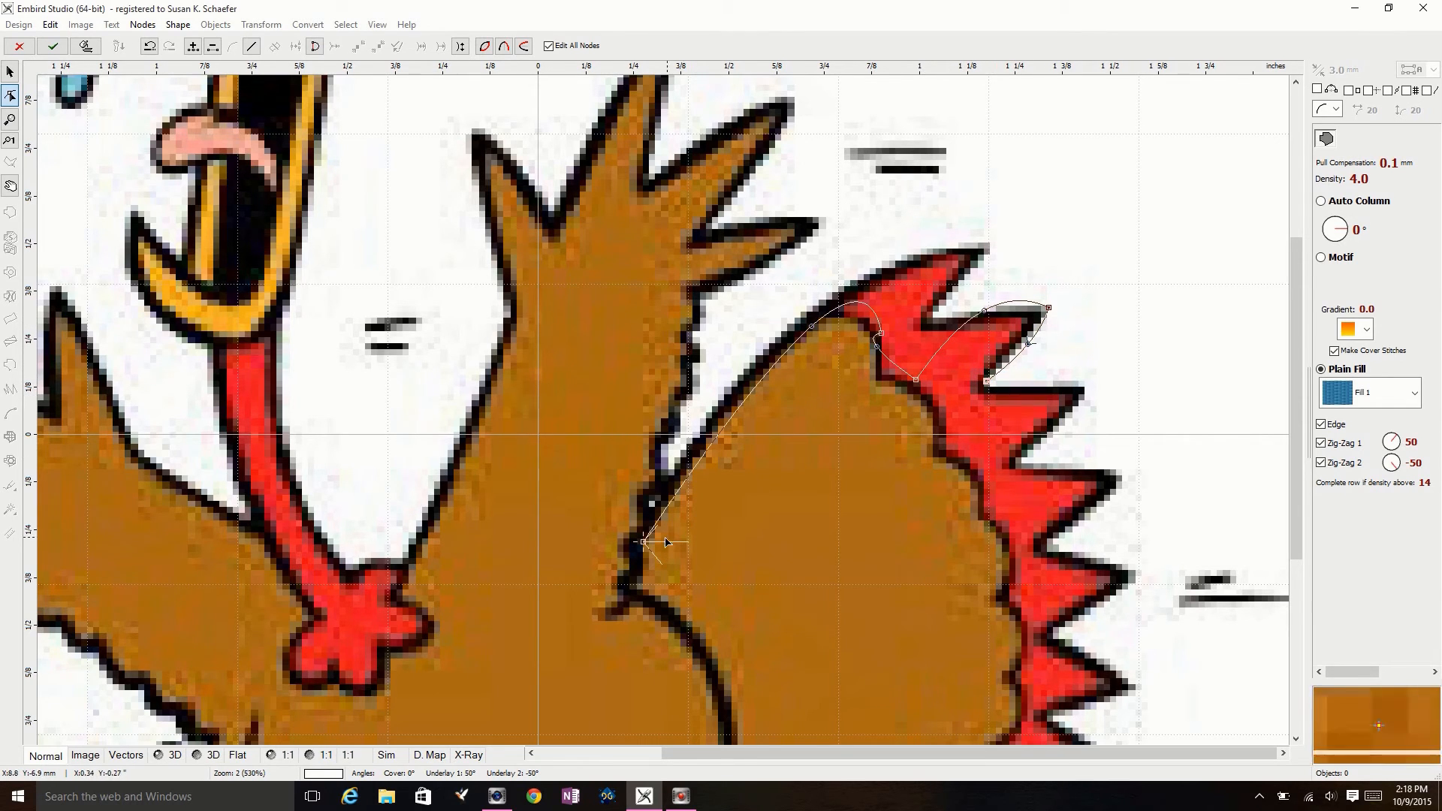
Refit the outline's first edge to the tail's upper line and shift the second feather's tip node inward and the end node outward.
{"action": "left_click_drag", "start_coordinate": [644, 544], "coordinate": [664, 475]}
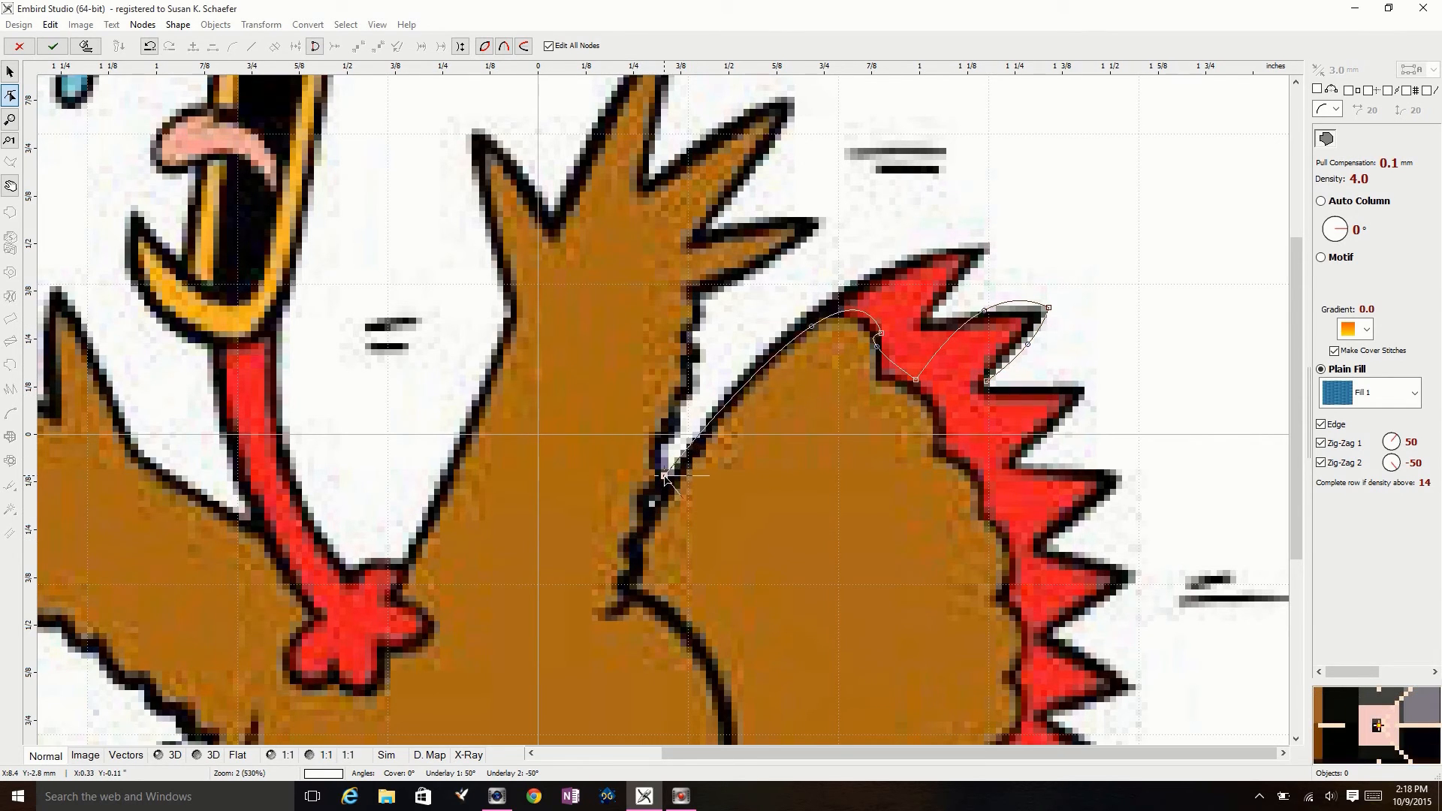
{"action": "left_click_drag", "start_coordinate": [880, 334], "coordinate": [896, 267]}
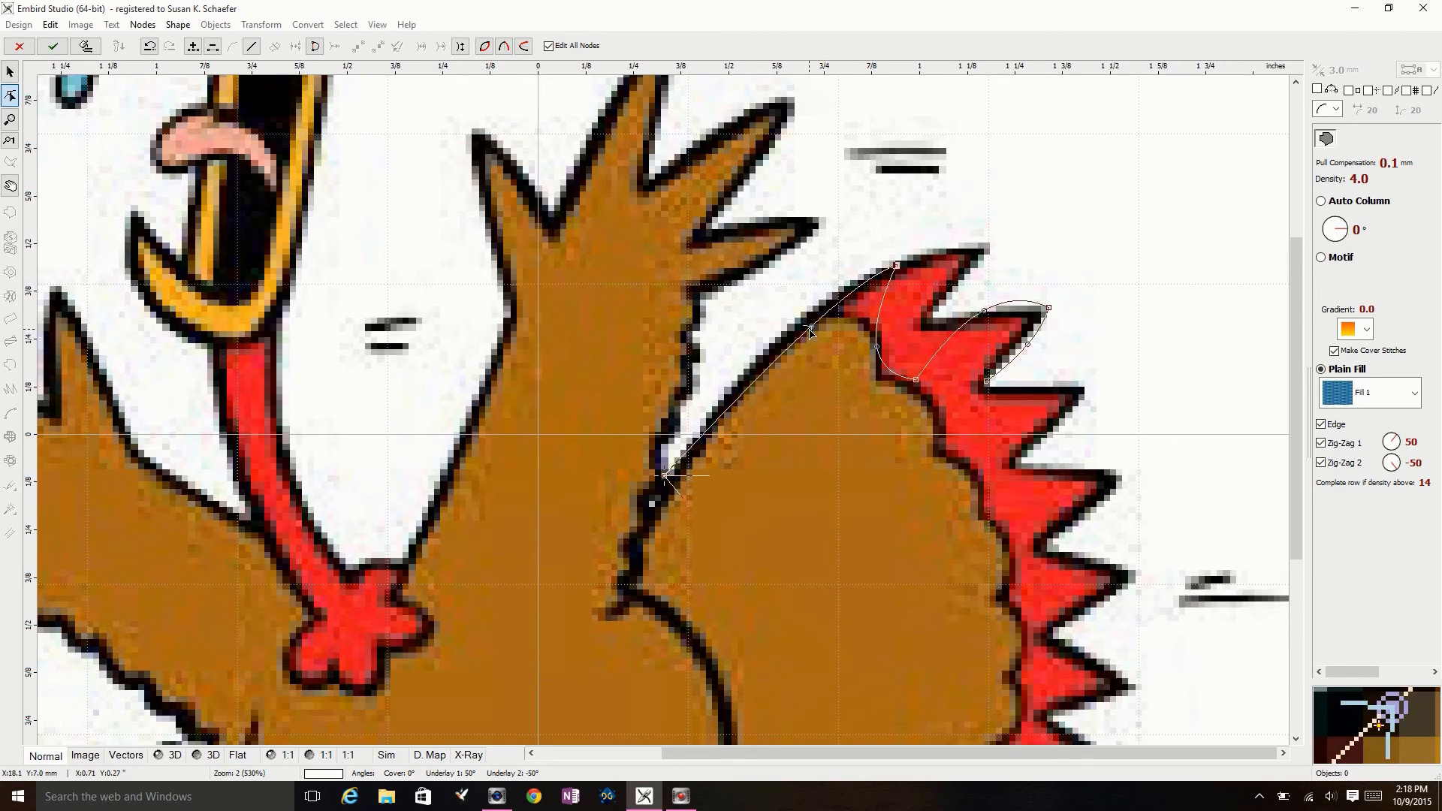
{"action": "left_click_drag", "start_coordinate": [810, 331], "coordinate": [799, 319]}
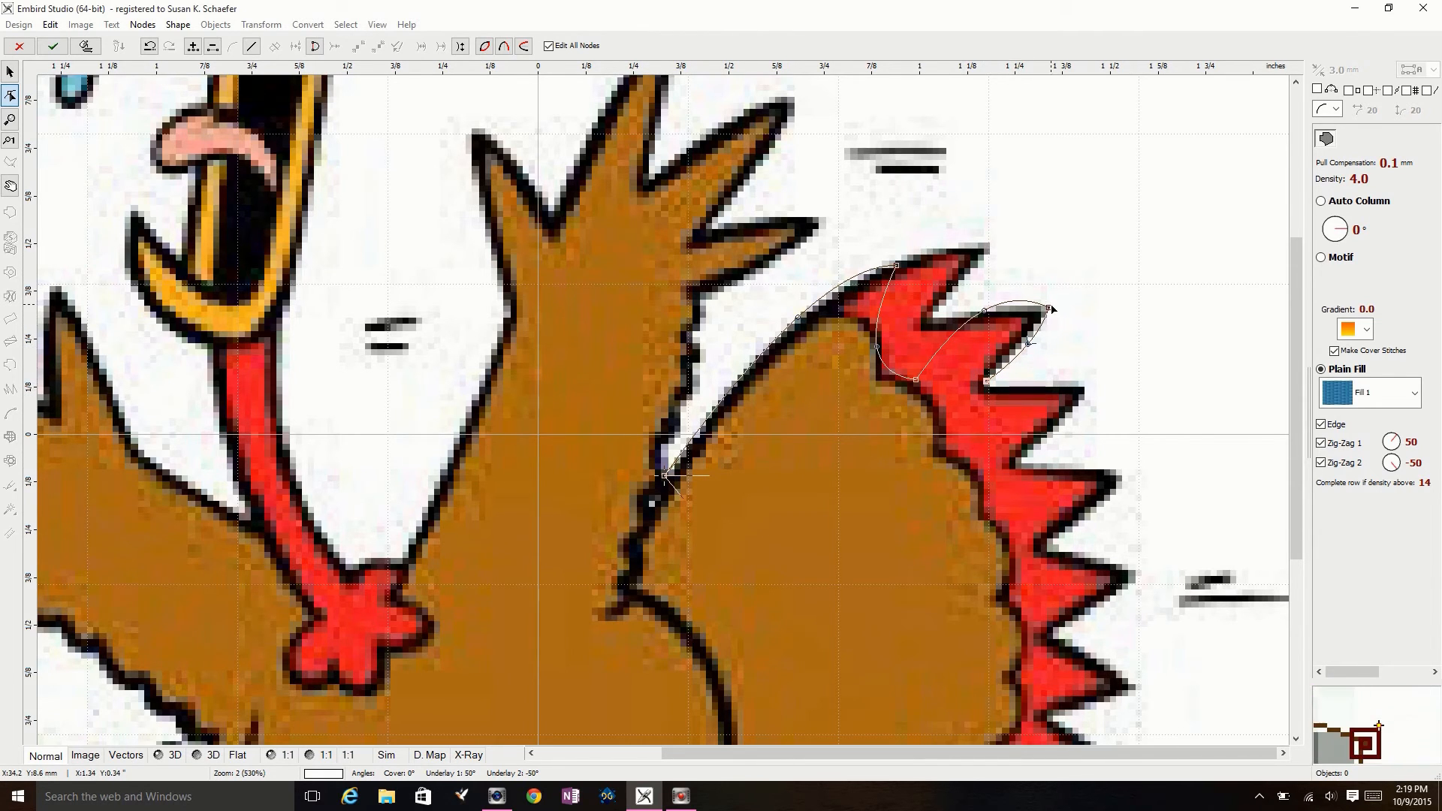
{"action": "left_click_drag", "start_coordinate": [1050, 308], "coordinate": [1022, 321]}
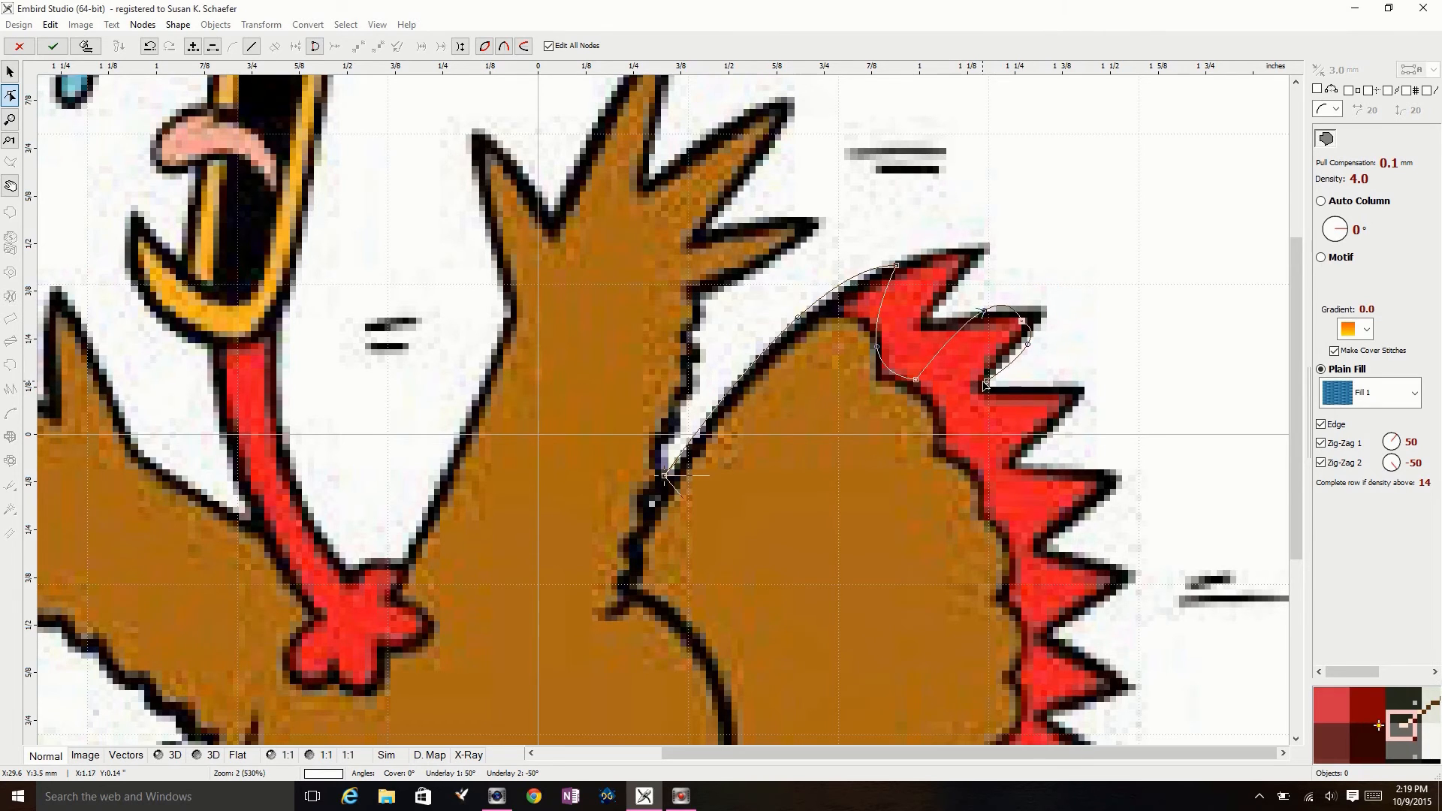
{"action": "left_click_drag", "start_coordinate": [987, 385], "coordinate": [1071, 347]}
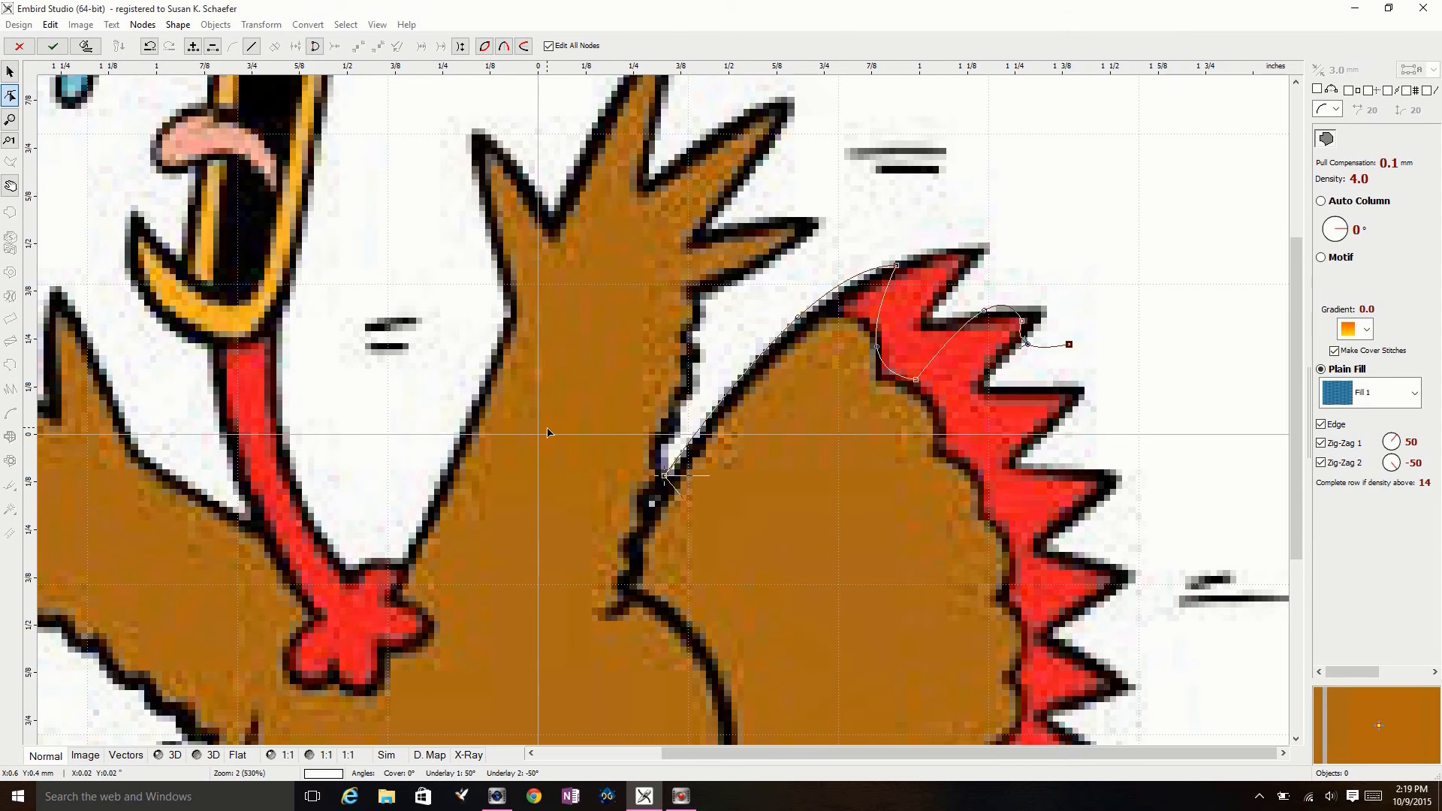
Discard the unfinished fill outline and start a new empty design.
{"action": "scroll", "coordinate": [548, 433], "scroll_direction": "down", "scroll_amount": 2}
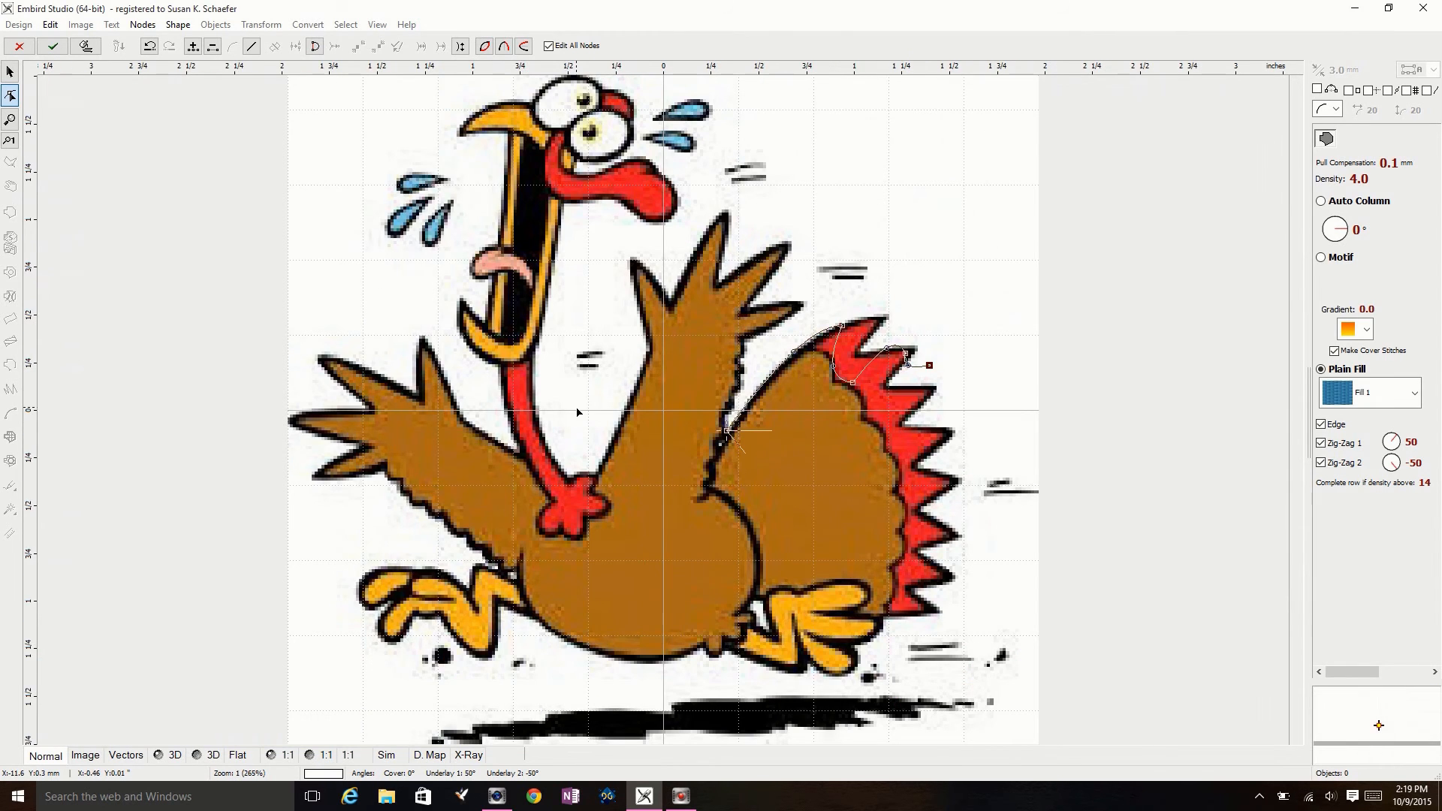
{"action": "scroll", "coordinate": [633, 423], "scroll_direction": "up", "scroll_amount": 1}
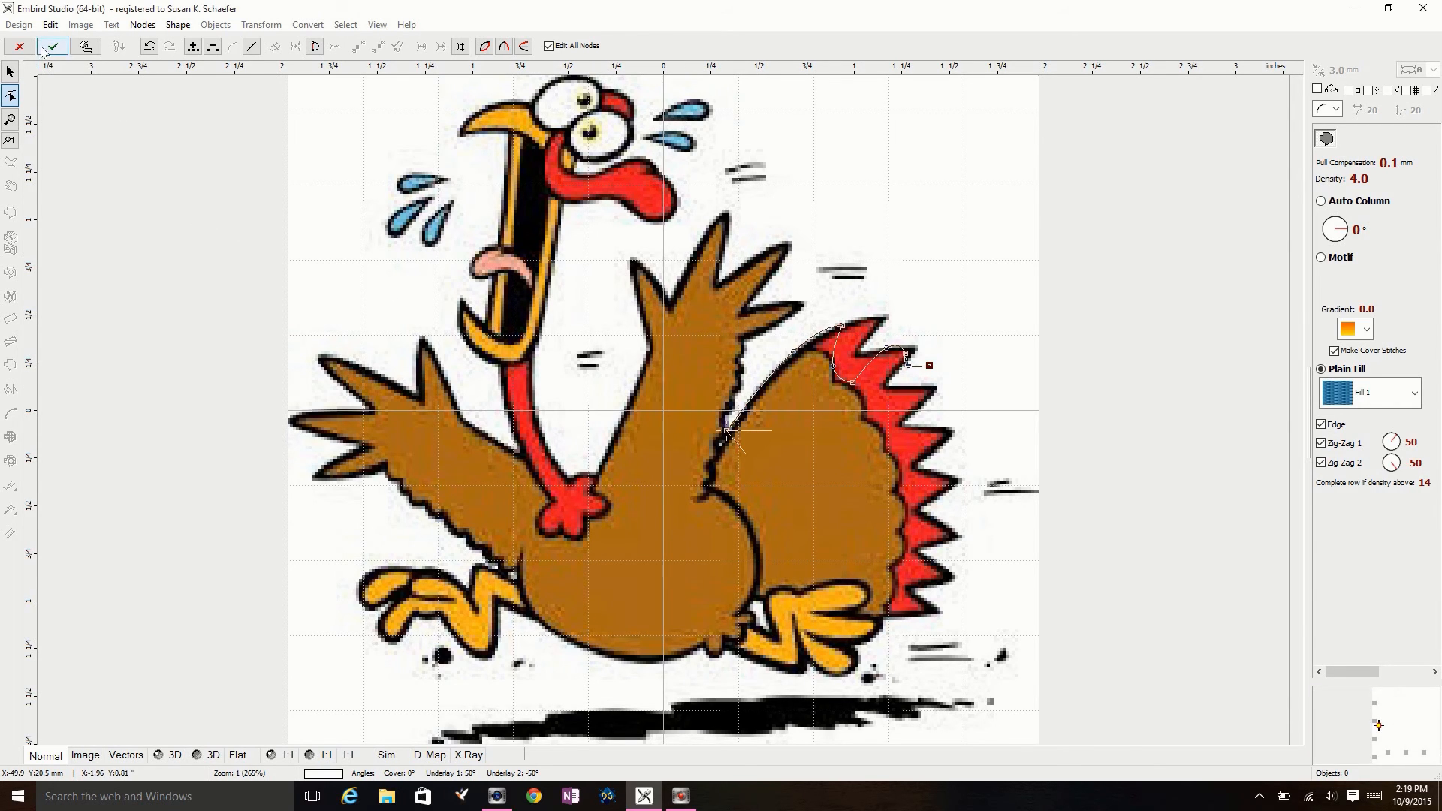
{"action": "left_click", "coordinate": [52, 25]}
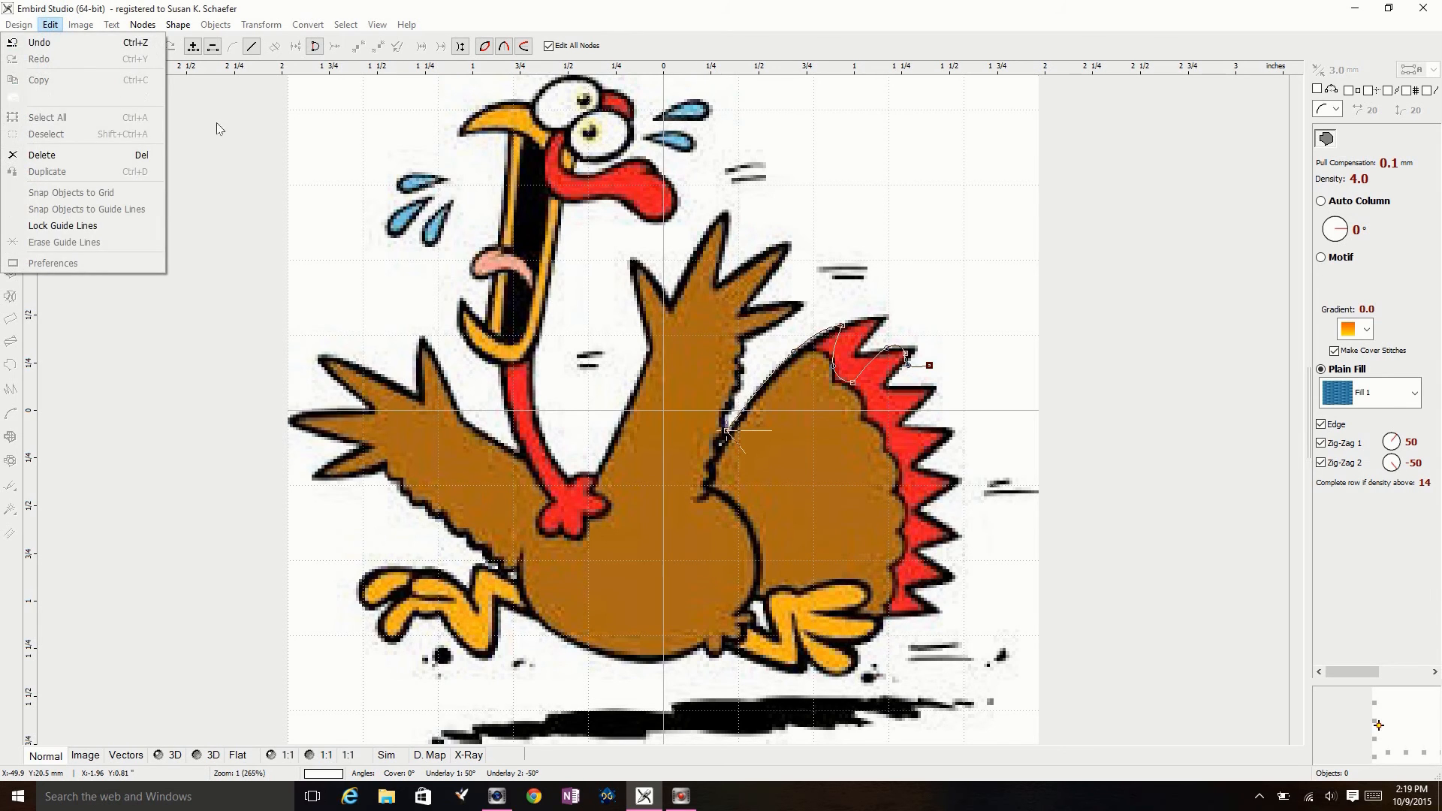
{"action": "left_click", "coordinate": [381, 254]}
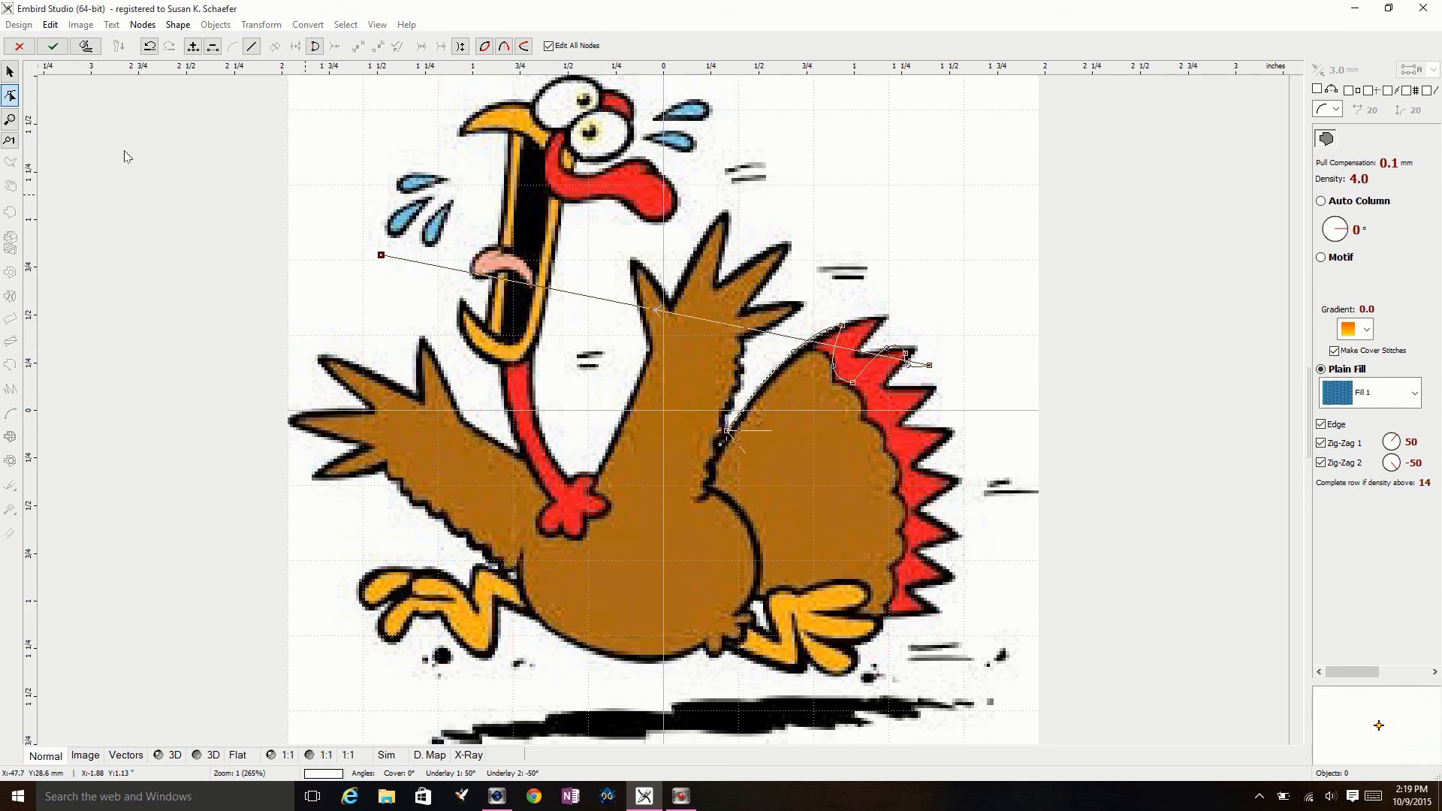
{"action": "left_click", "coordinate": [16, 47]}
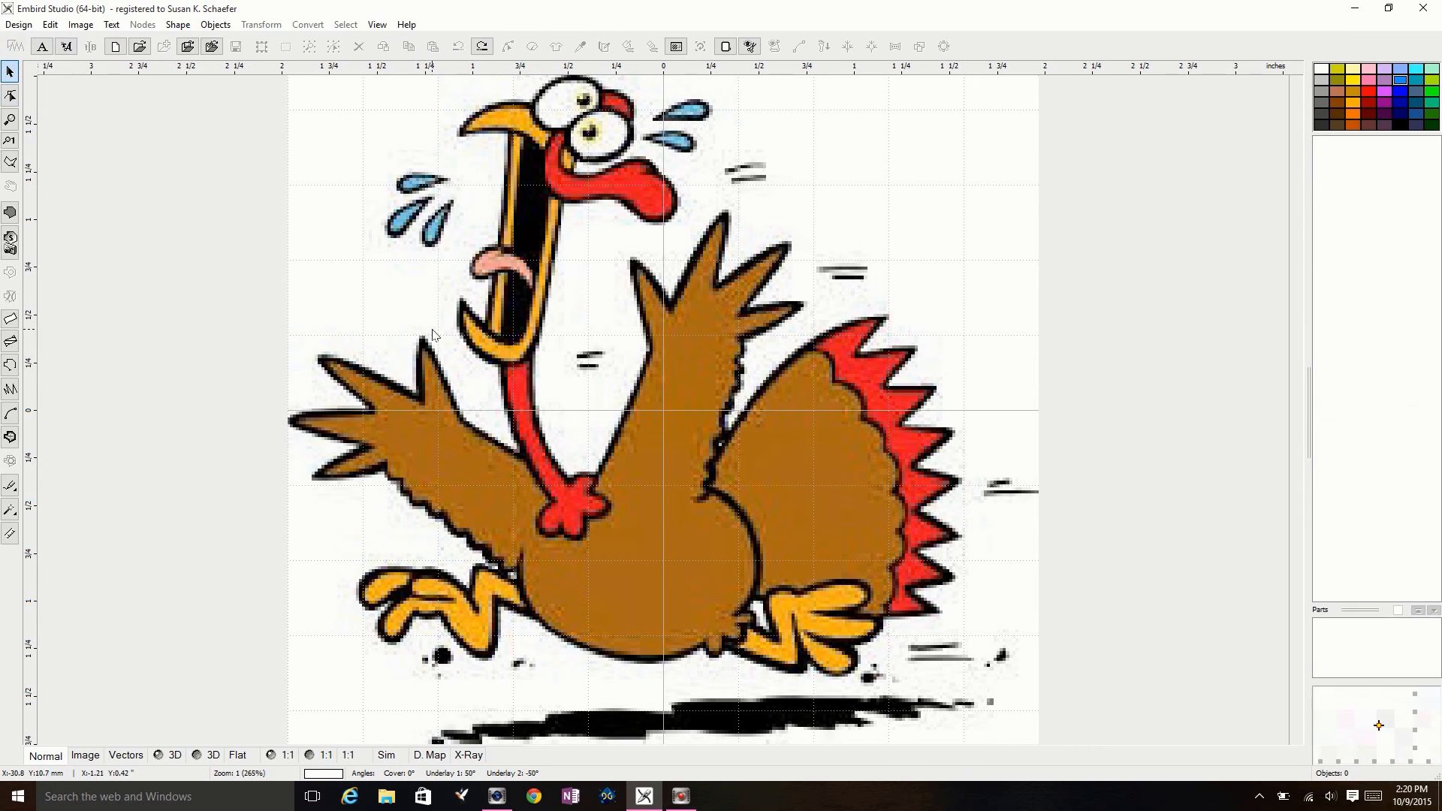
{"action": "left_click", "coordinate": [19, 25]}
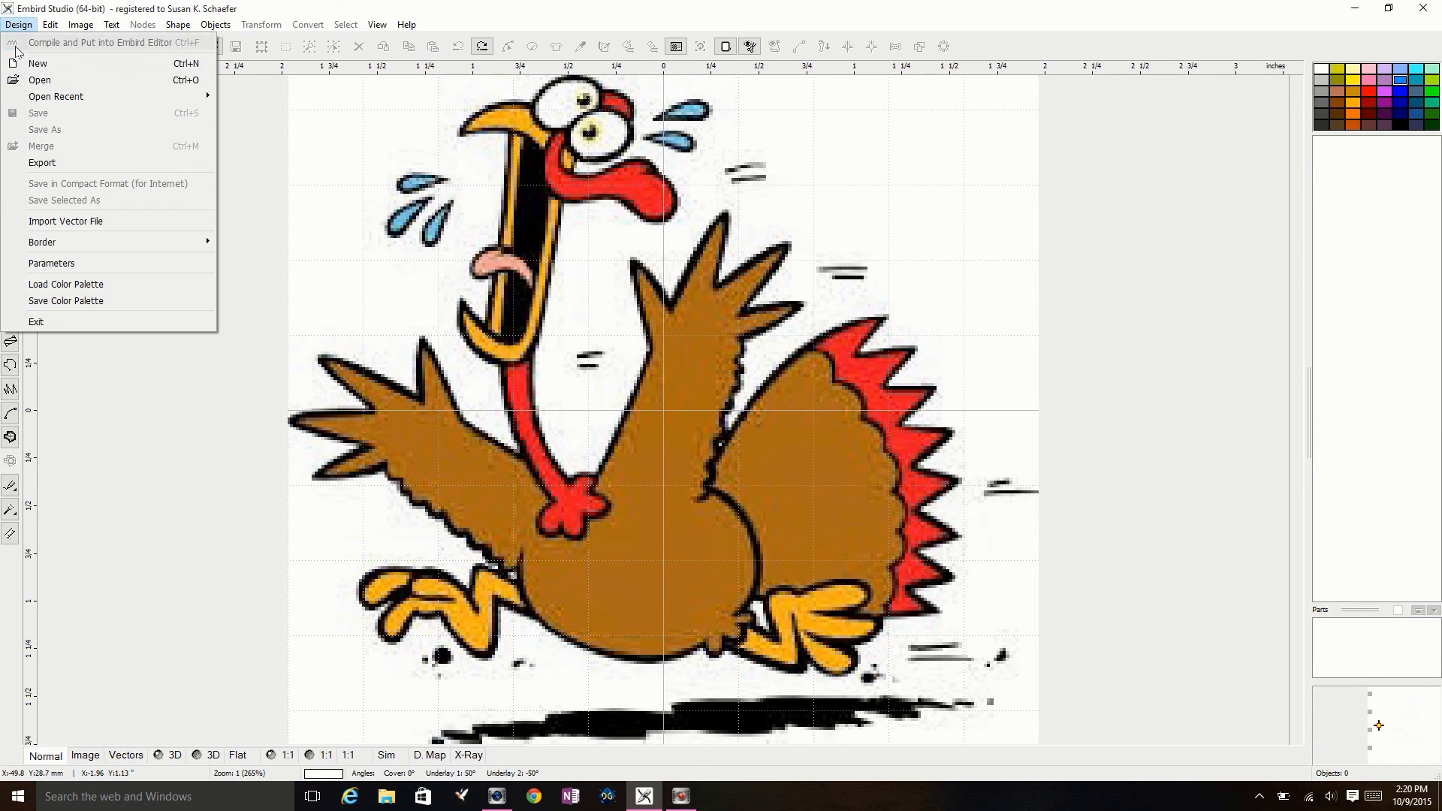
{"action": "left_click", "coordinate": [18, 62]}
Open the recently used design turkey.eof and show it in the 3D view.
{"action": "left_click", "coordinate": [19, 25]}
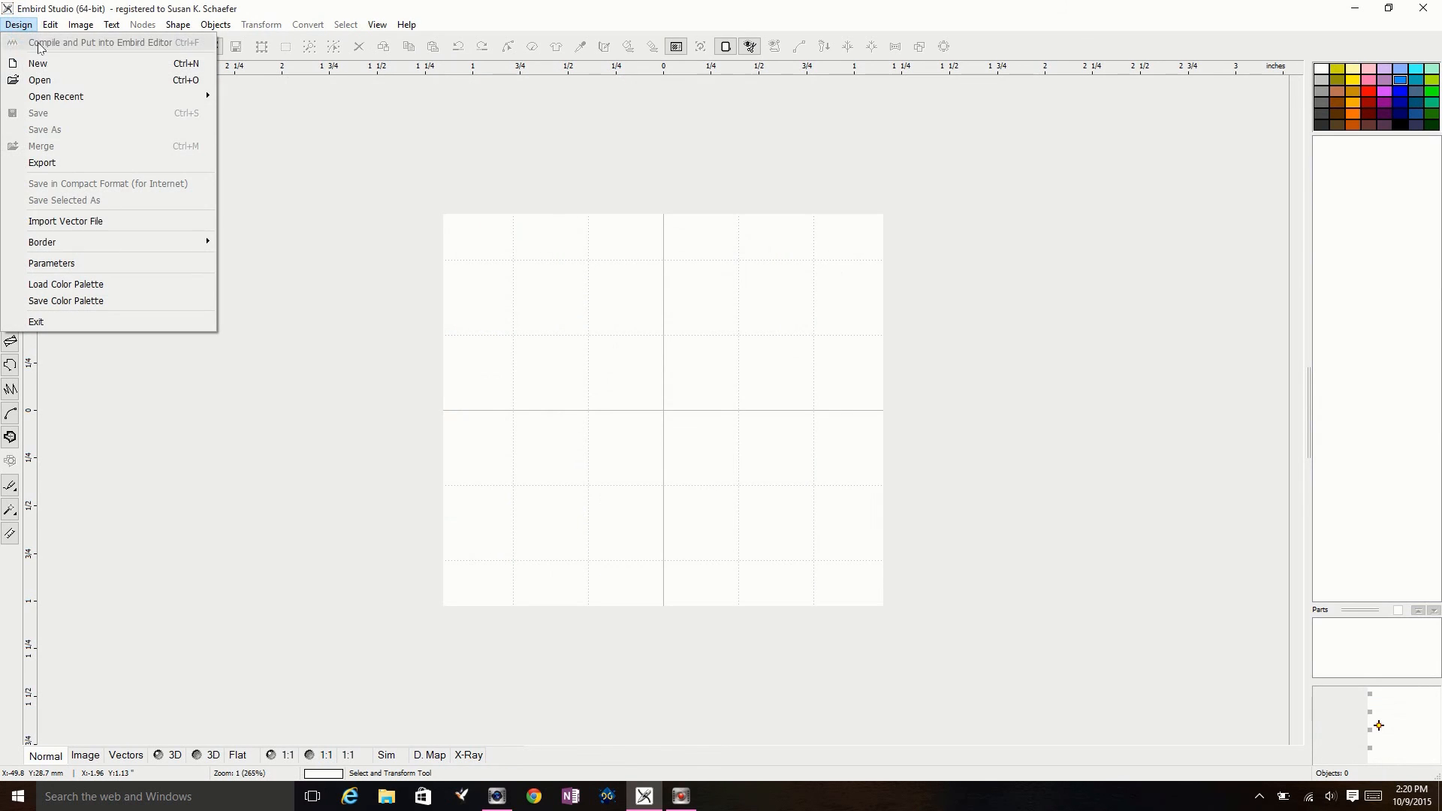
{"action": "mouse_move", "coordinate": [212, 95]}
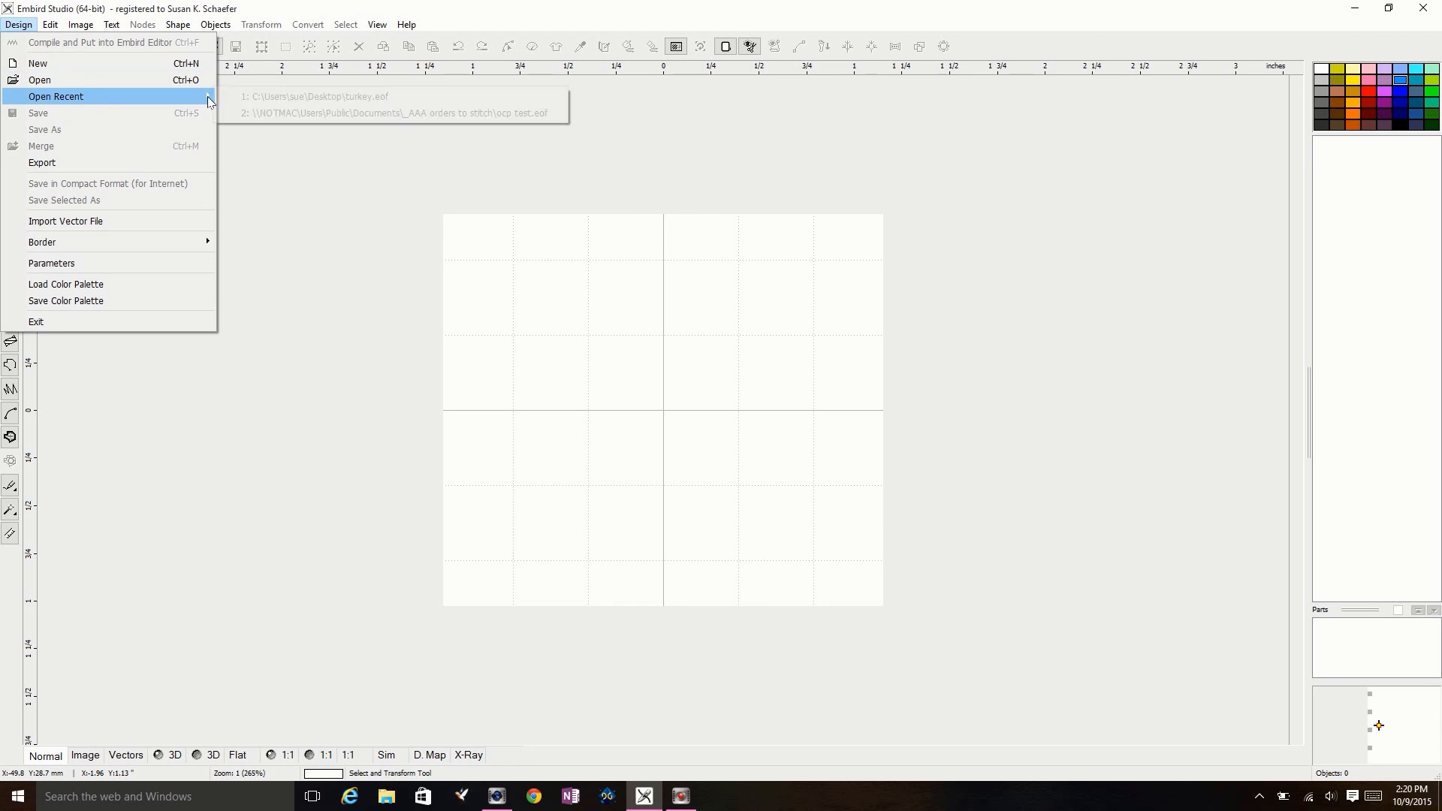
{"action": "left_click", "coordinate": [272, 98]}
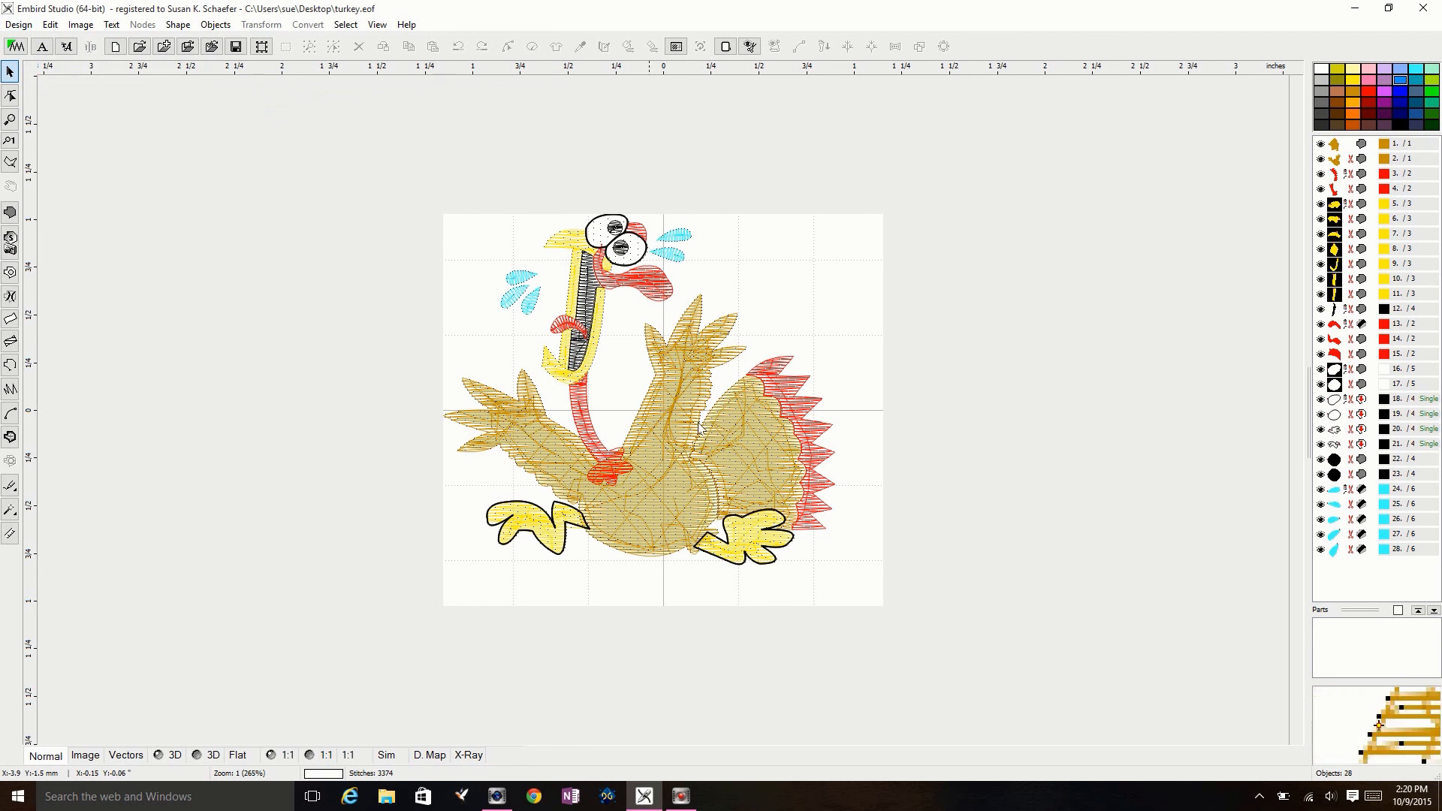
{"action": "left_click", "coordinate": [158, 754]}
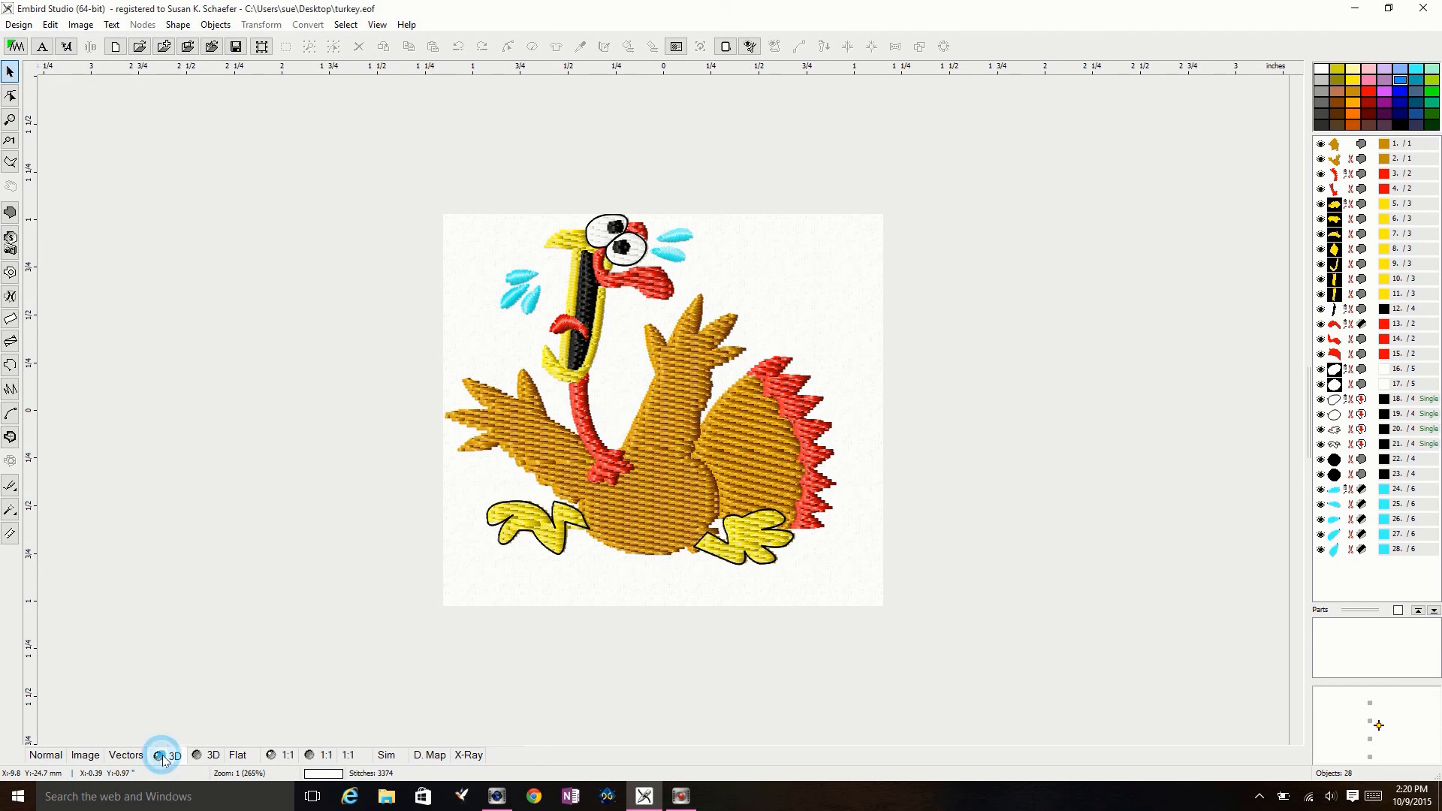